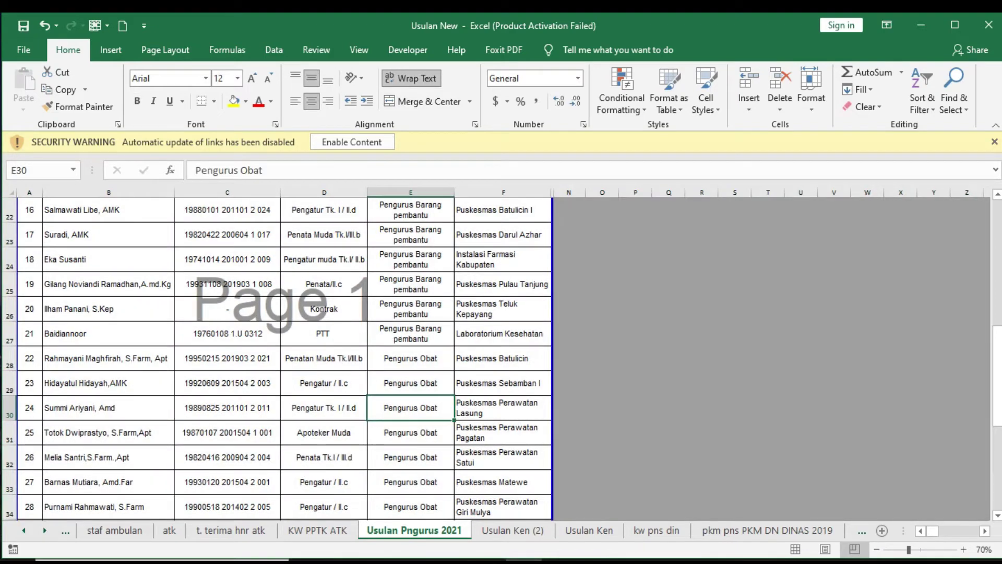
Step: Open the Move or Copy dialog for the Usulan Pngurus 2021 sheet
right_click(437, 529)
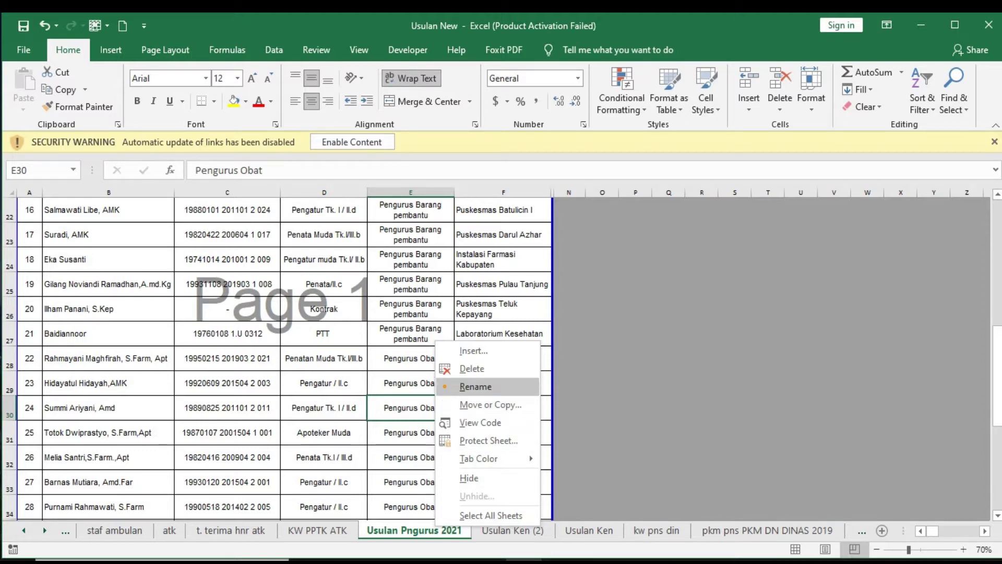
click(490, 404)
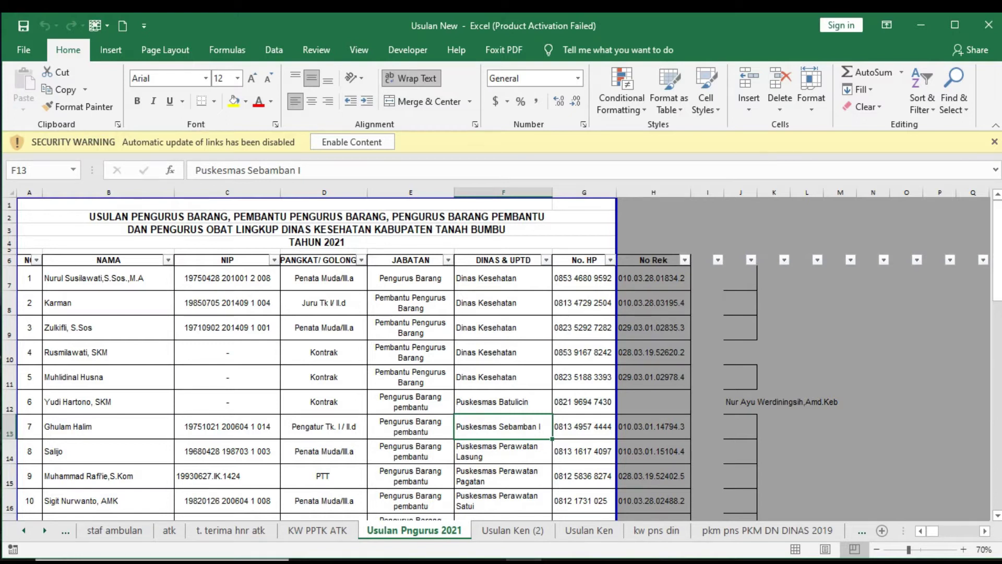
Step: Hide columns G–M, including No. HP and No Rek, and select cell F7
drag(584, 192, 856, 193)
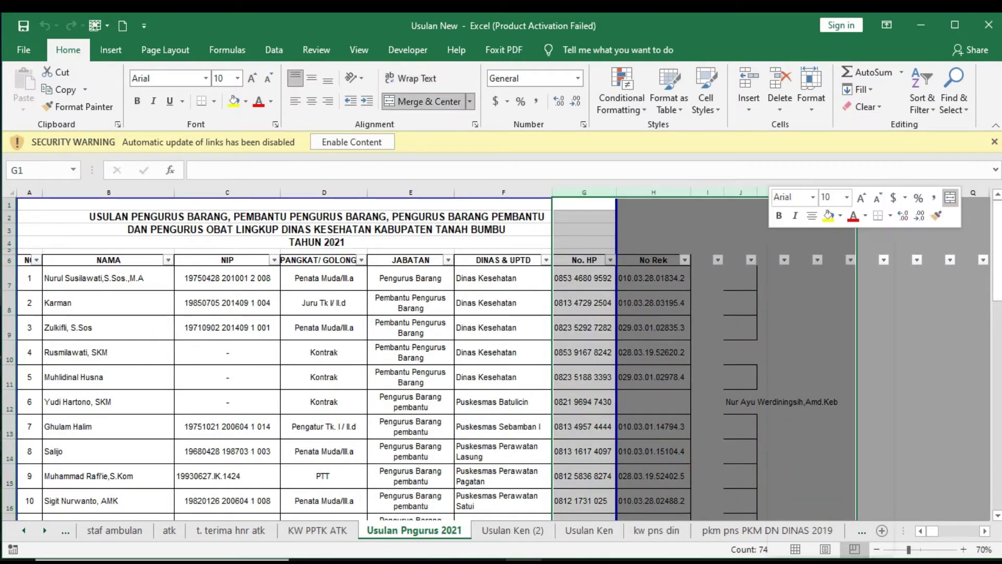
right_click(768, 235)
click(802, 435)
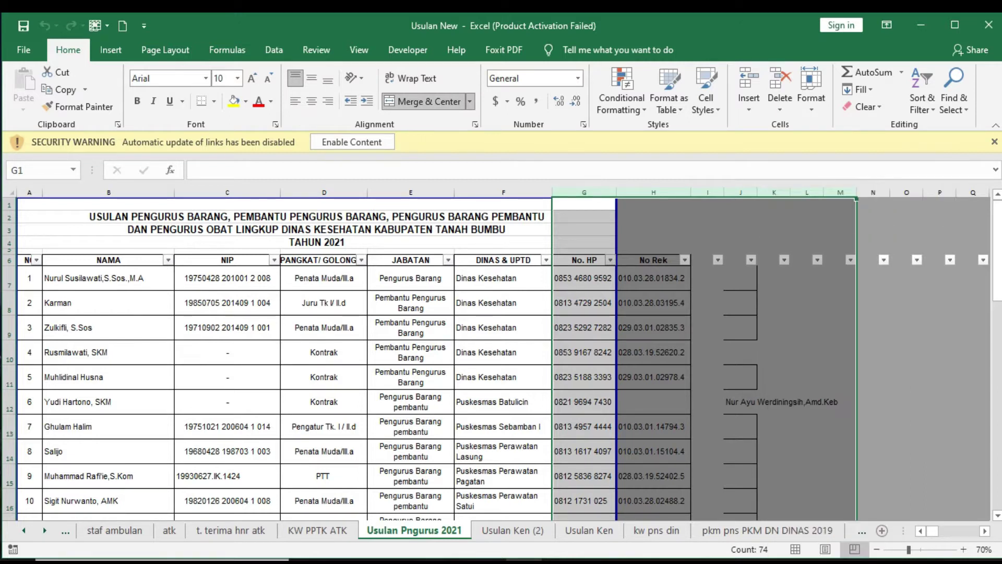
click(503, 278)
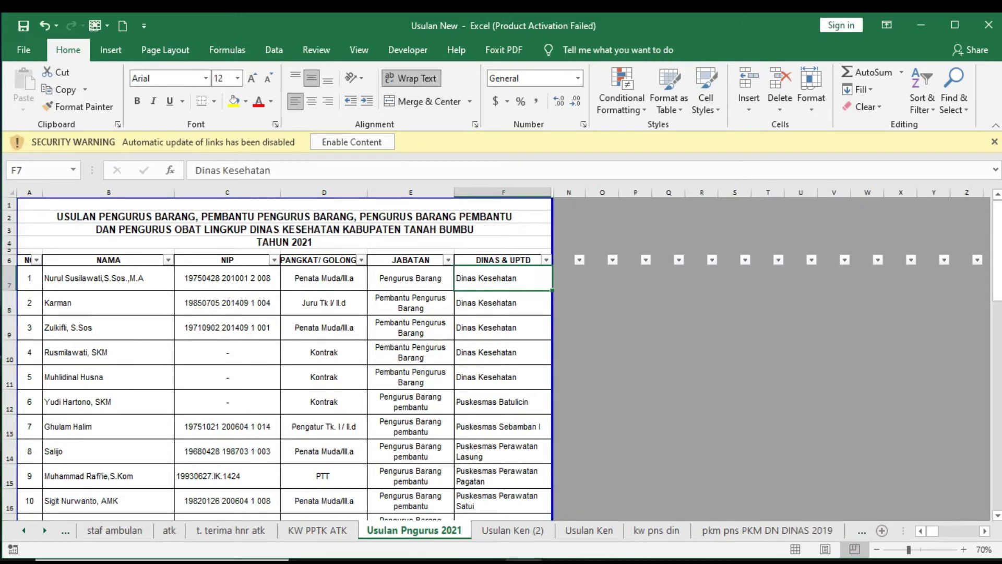
scroll(276, 360, down, 5)
scroll(276, 360, down, 9)
scroll(276, 360, down, 1)
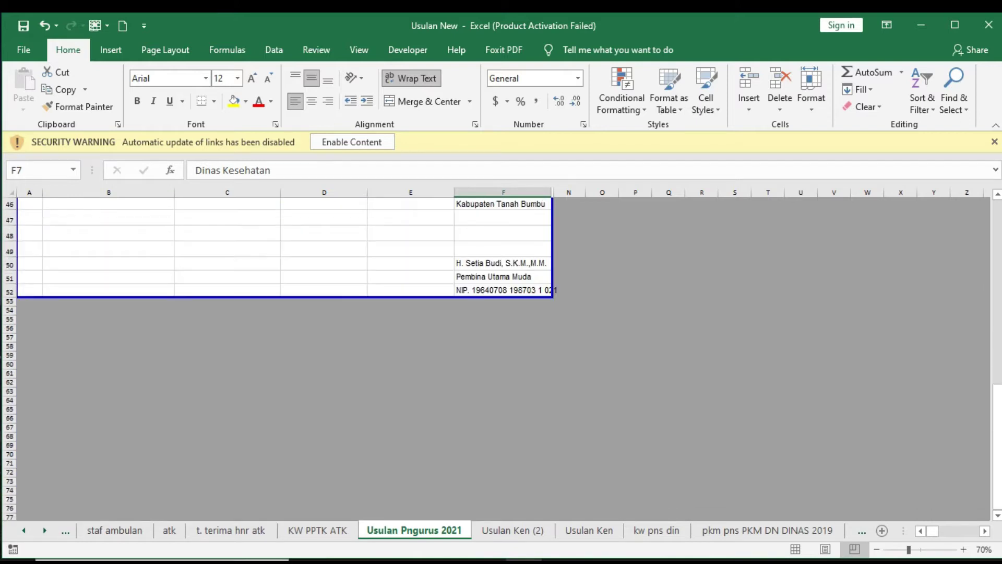
scroll(277, 360, up, 3)
scroll(277, 360, up, 5)
scroll(277, 360, up, 3)
scroll(276, 361, up, 1)
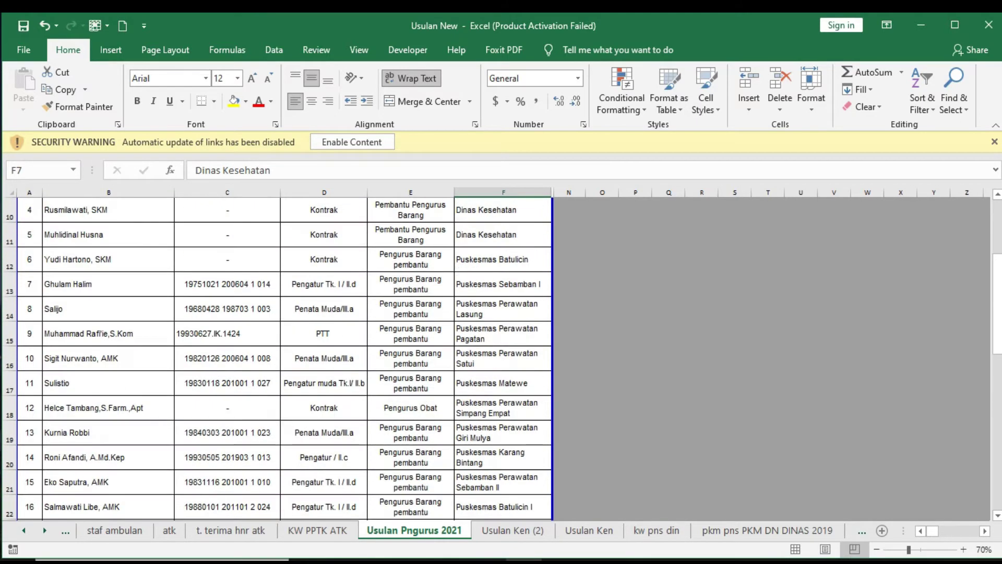
scroll(276, 360, up, 3)
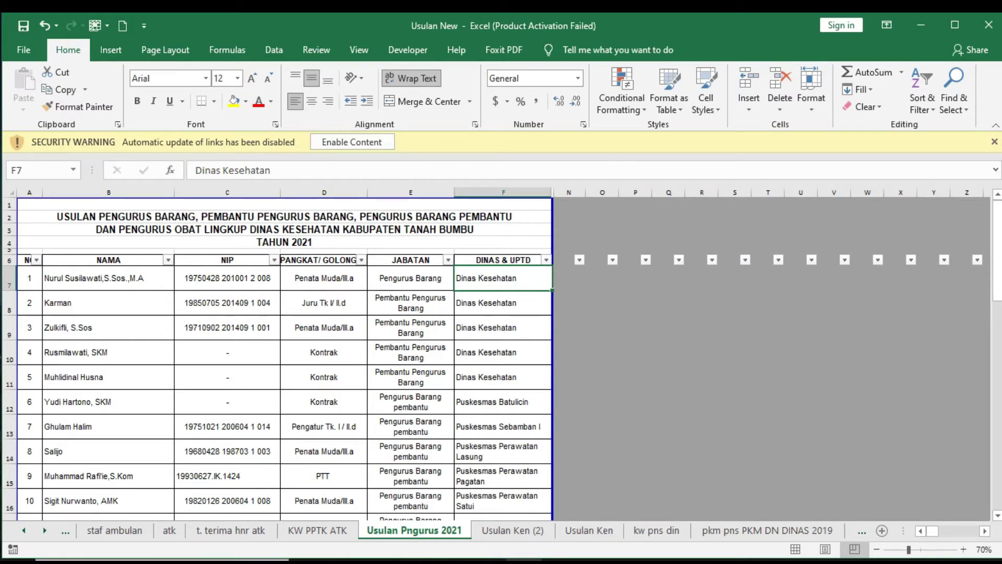
drag(8, 204, 9, 495)
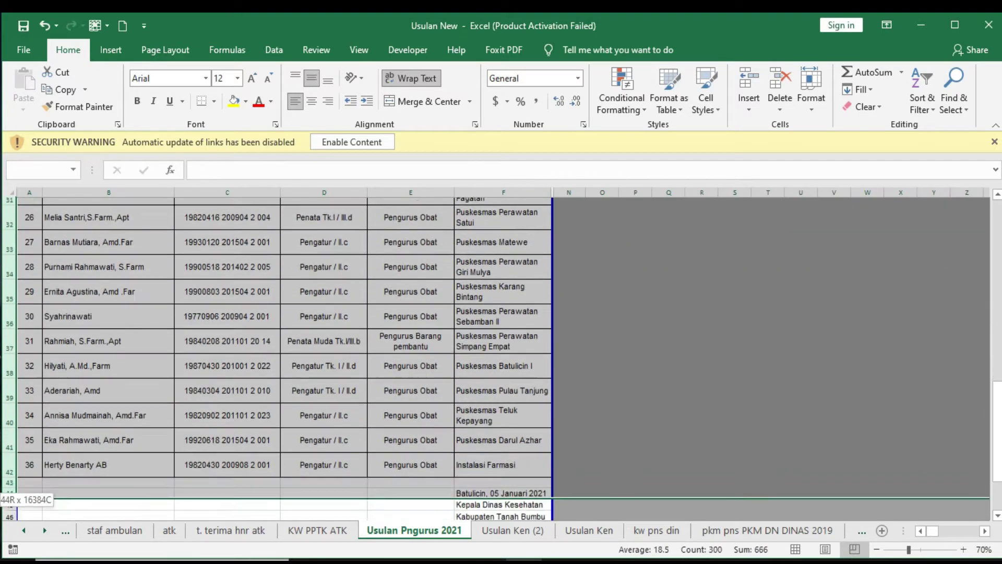
drag(9, 496, 10, 499)
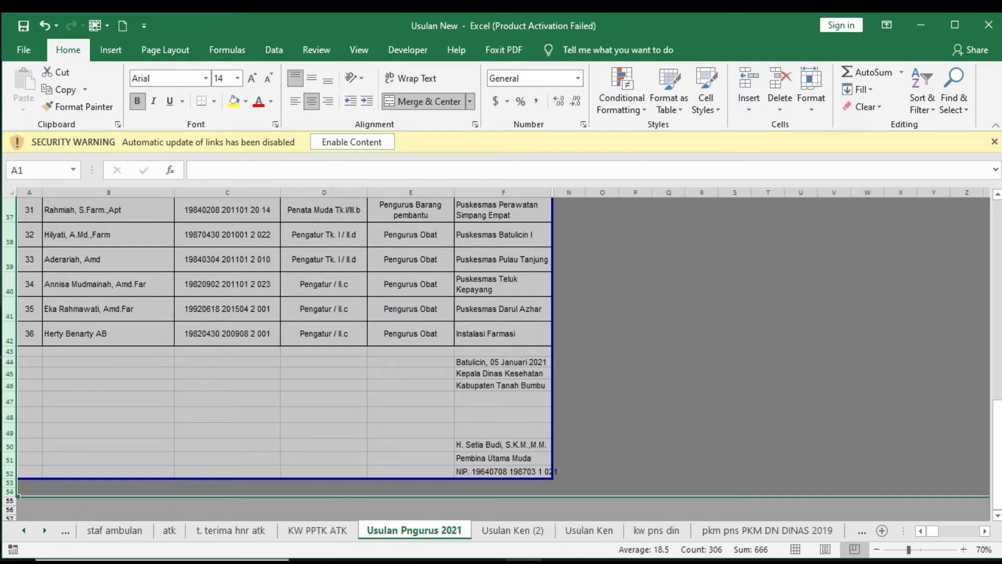
click(410, 430)
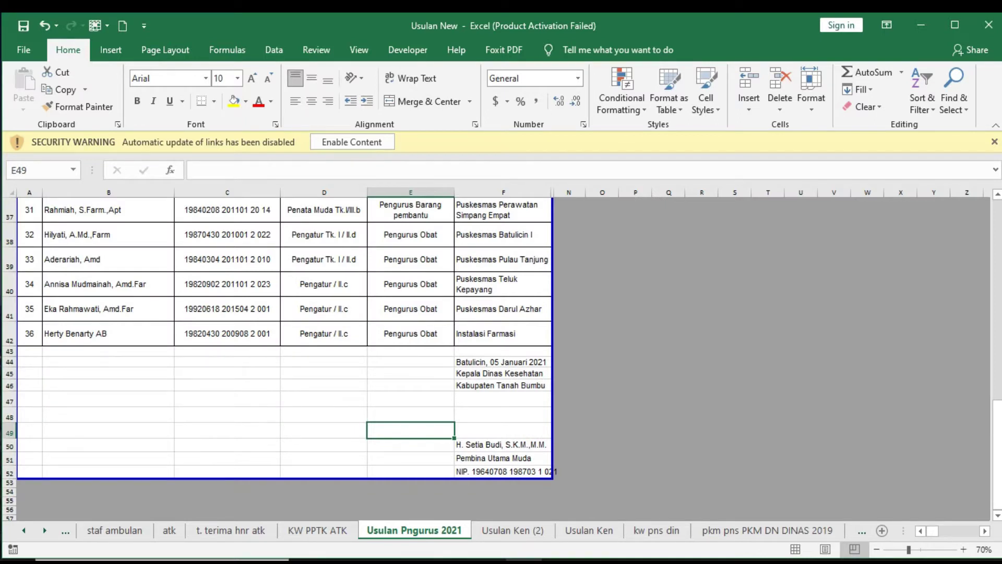
scroll(285, 360, up, 3)
scroll(284, 360, up, 2)
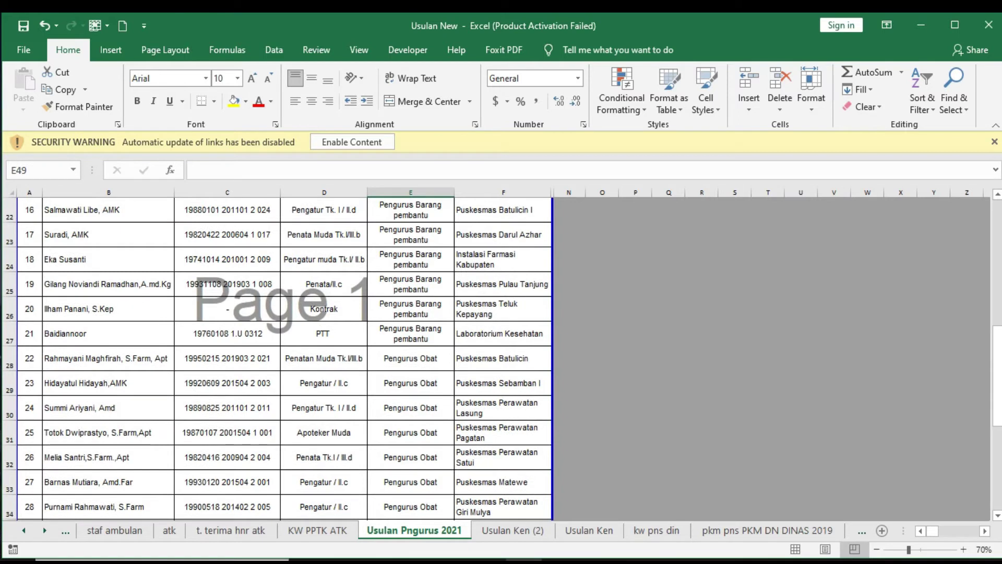
scroll(284, 360, up, 5)
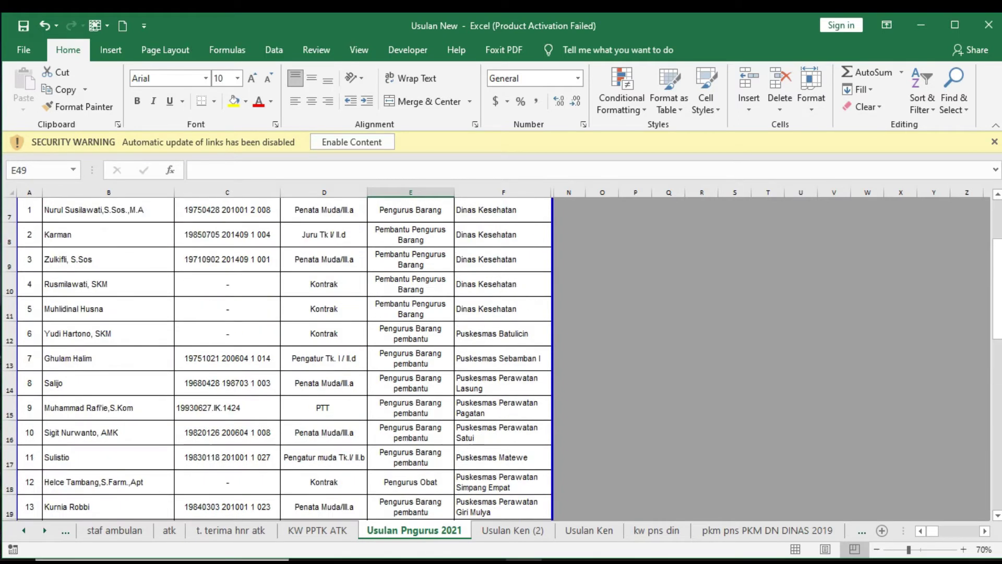
scroll(284, 360, up, 2)
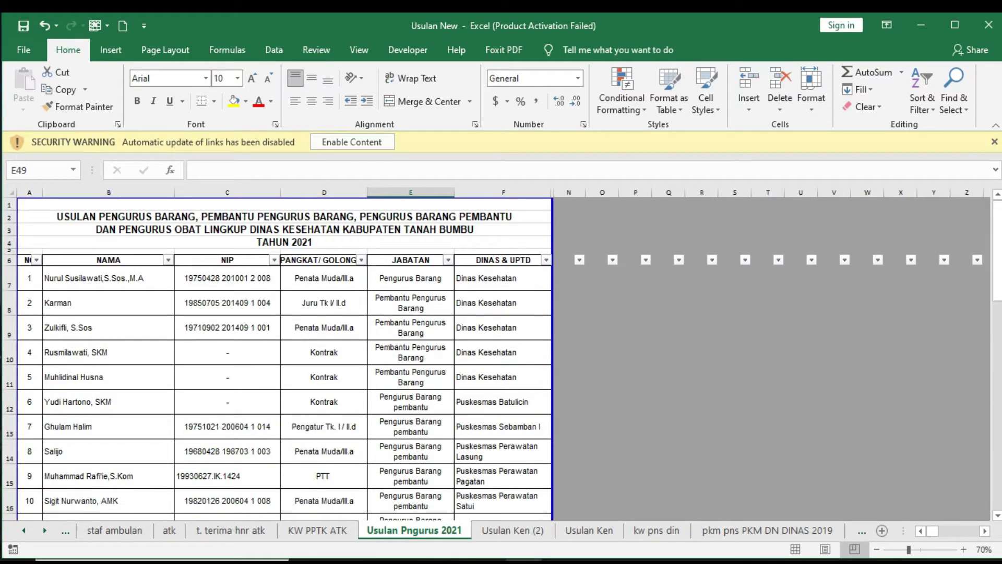
drag(10, 205, 10, 498)
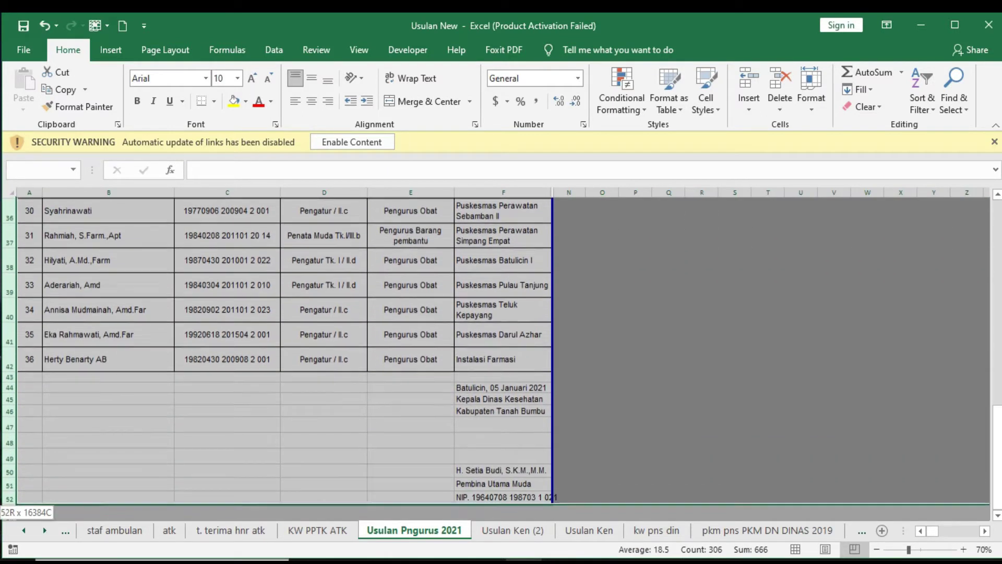
scroll(501, 355, up, 5)
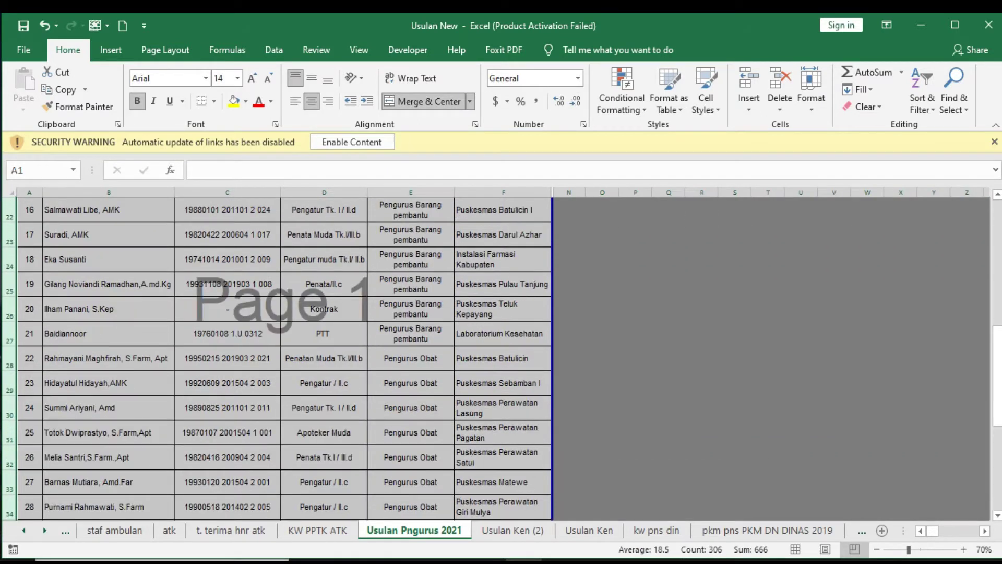
click(411, 408)
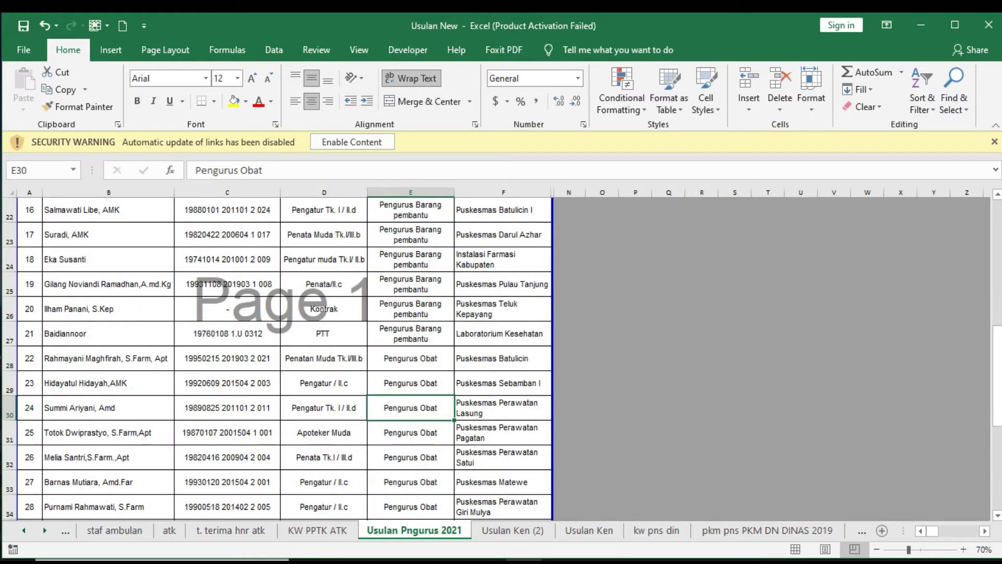
Step: Copy Usulan Pngurus 2021 to a (new book) destination with Create a copy ticked
right_click(435, 530)
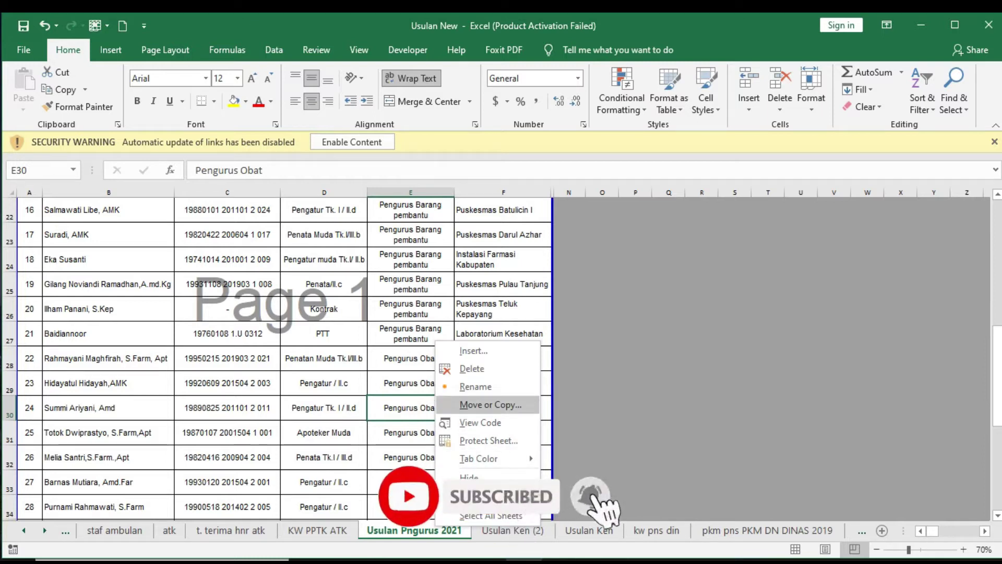
click(491, 405)
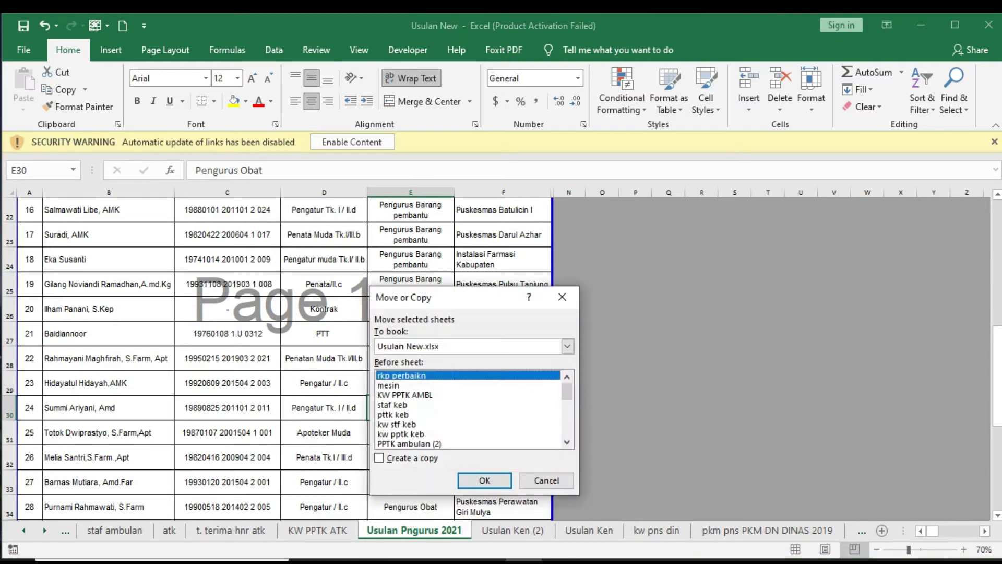
scroll(469, 409, down, 1)
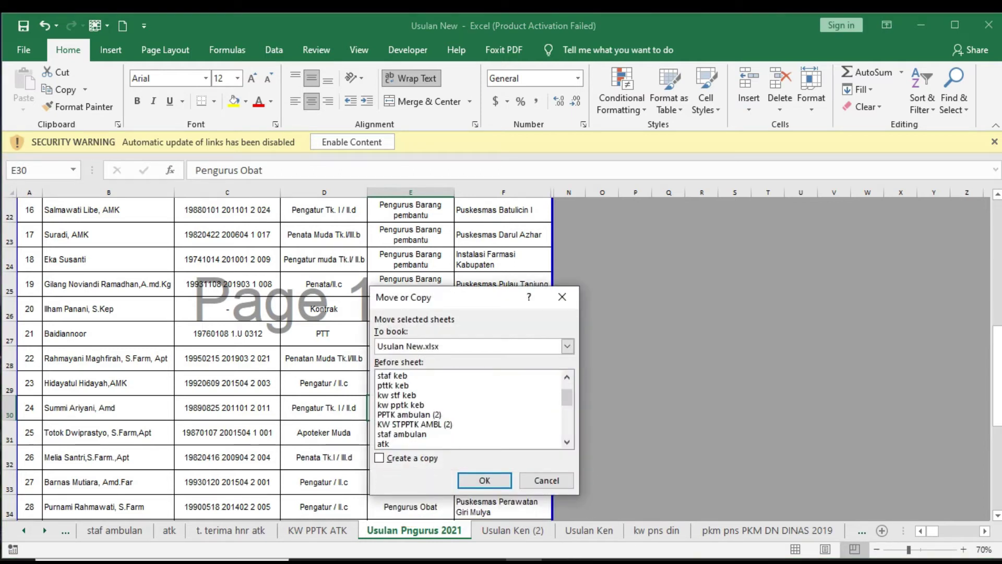
scroll(470, 410, down, 1)
scroll(470, 409, down, 1)
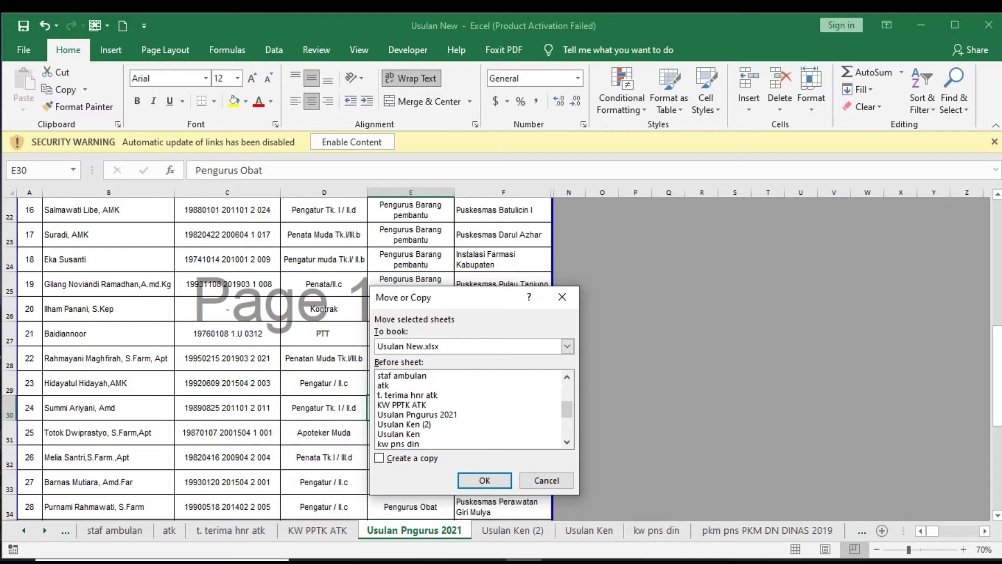
click(418, 414)
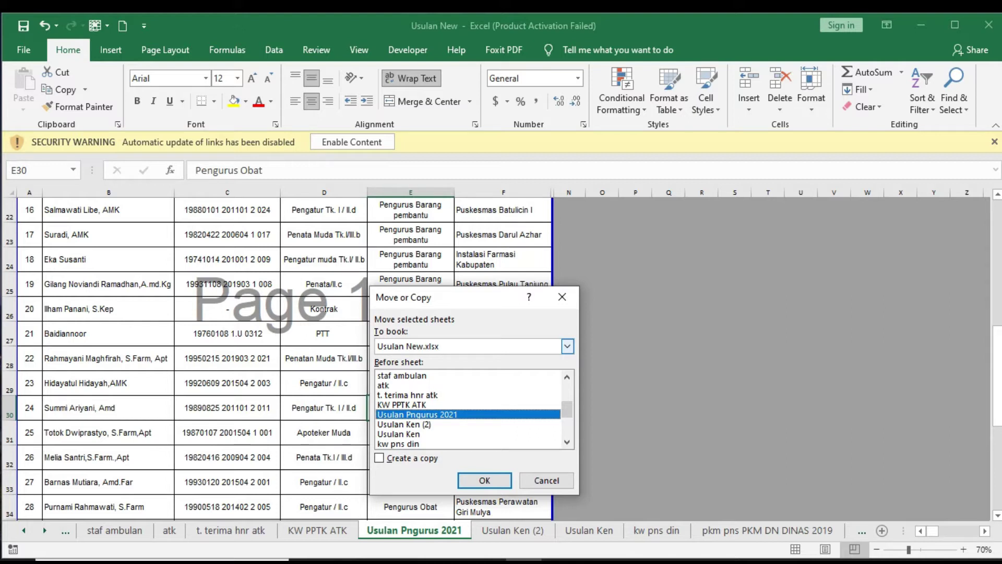
click(567, 346)
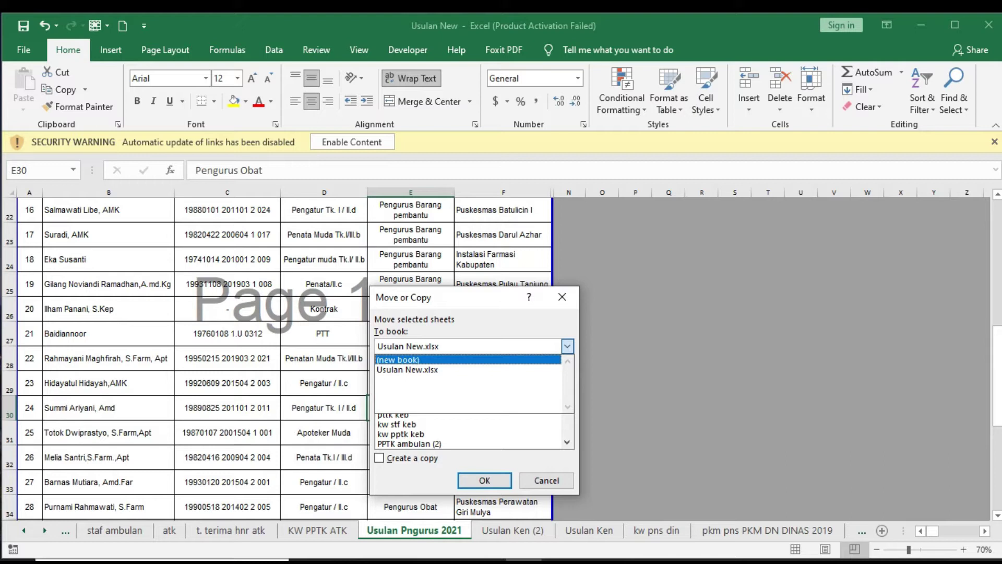
key(Return)
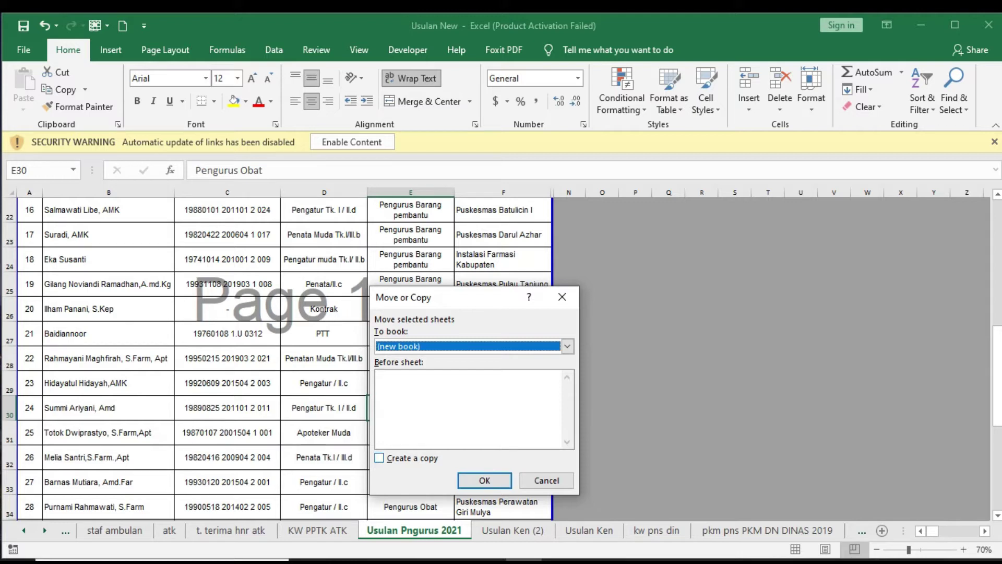
key(alt+c)
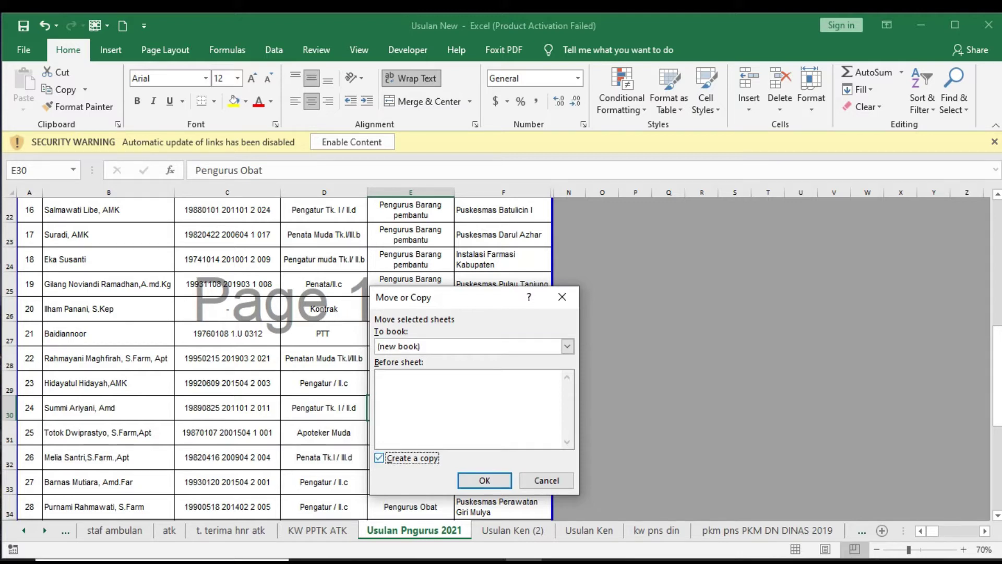
key(Return)
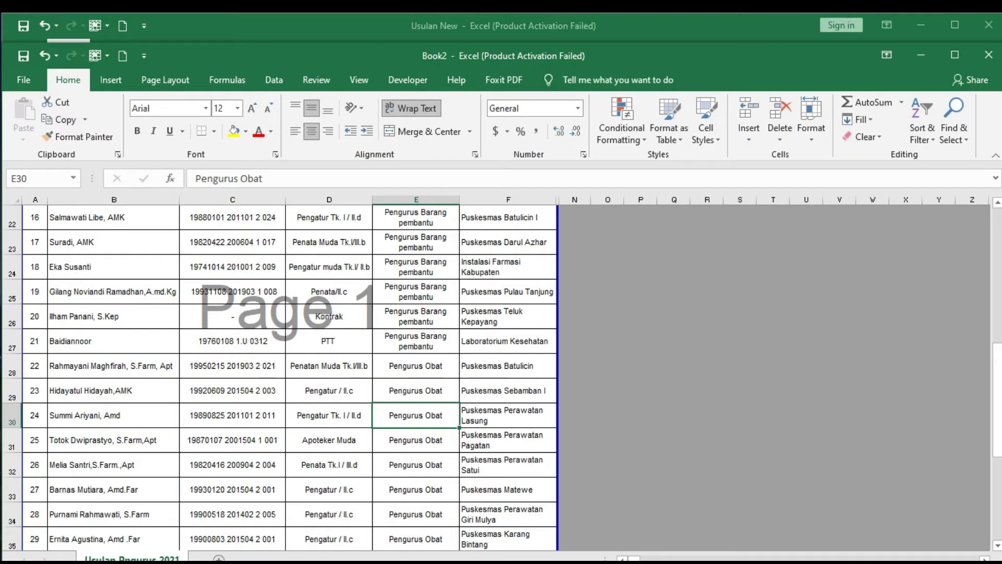
Step: Scroll through the copied table in Book2, then switch back to the Usulan New window
scroll(282, 375, down, 2)
scroll(282, 375, down, 4)
scroll(282, 376, up, 5)
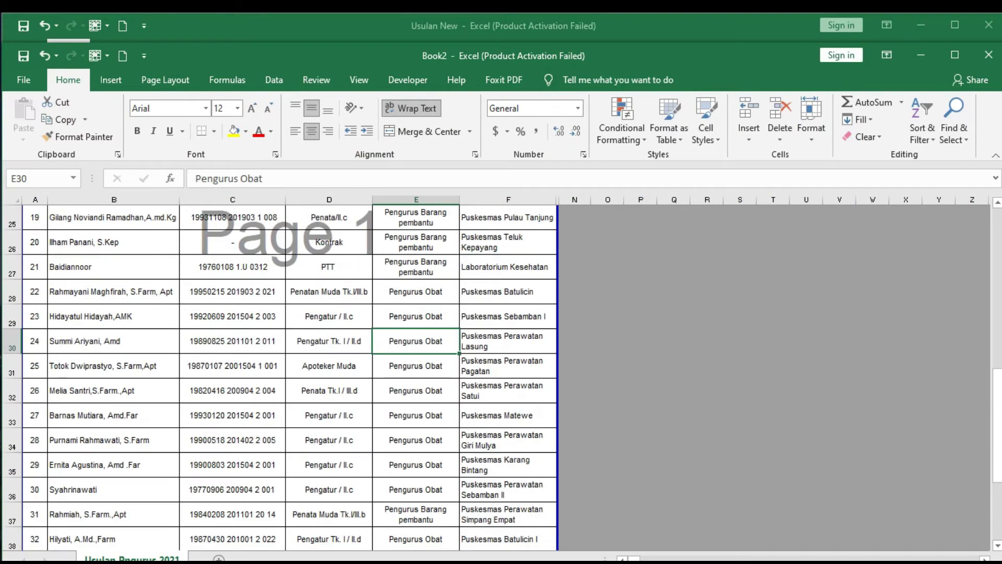
scroll(282, 376, up, 6)
scroll(282, 376, up, 2)
scroll(282, 376, down, 3)
scroll(282, 375, down, 4)
scroll(281, 376, down, 9)
scroll(282, 375, up, 3)
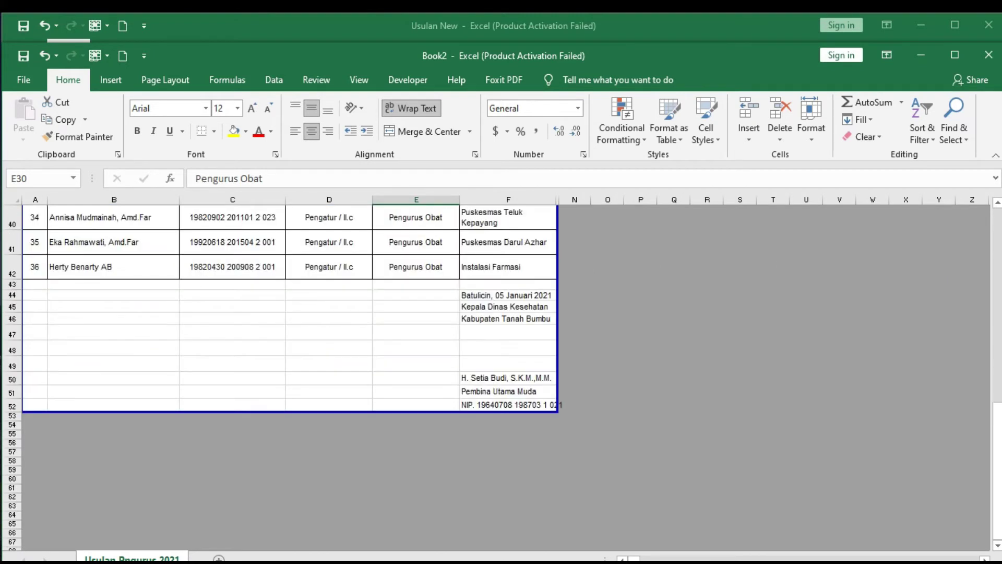
scroll(282, 375, up, 4)
scroll(282, 376, up, 1)
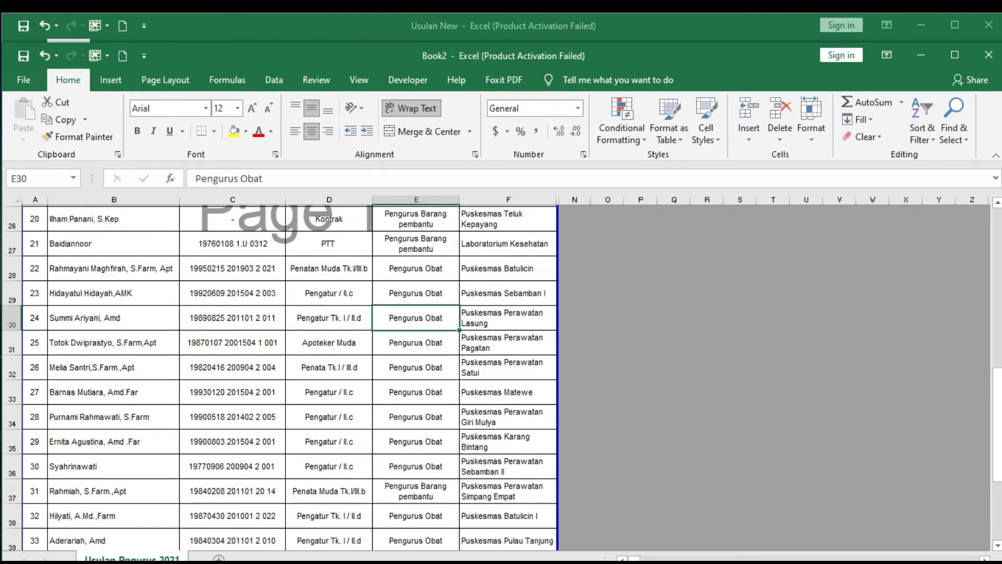
scroll(282, 376, up, 2)
scroll(281, 376, up, 2)
scroll(282, 376, up, 3)
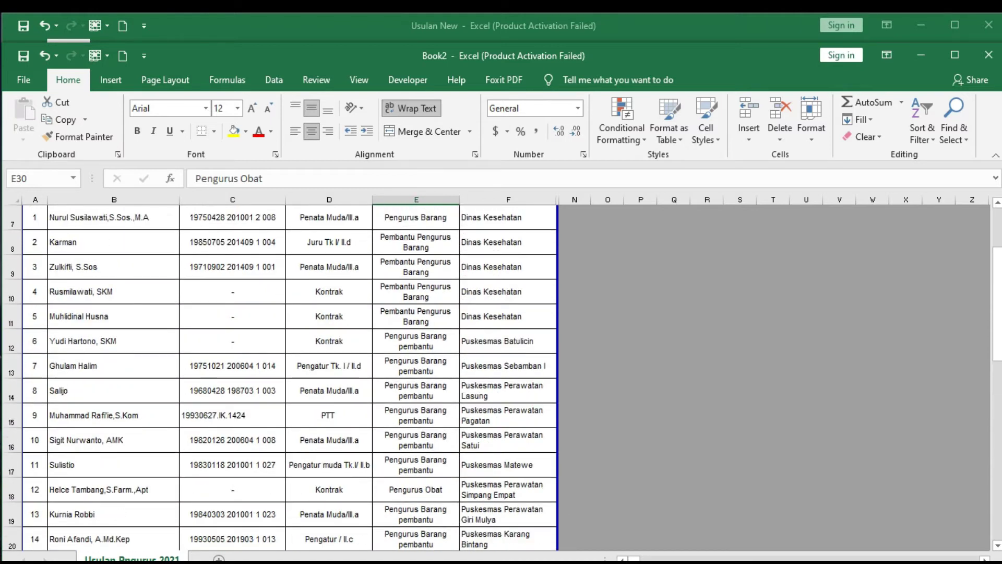
scroll(282, 375, down, 5)
scroll(281, 375, down, 5)
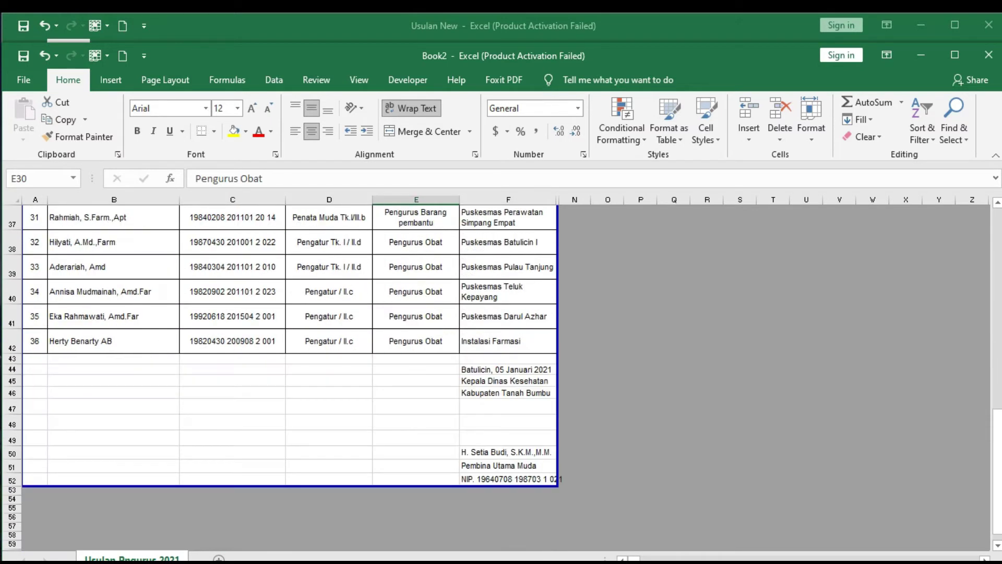
scroll(282, 376, down, 1)
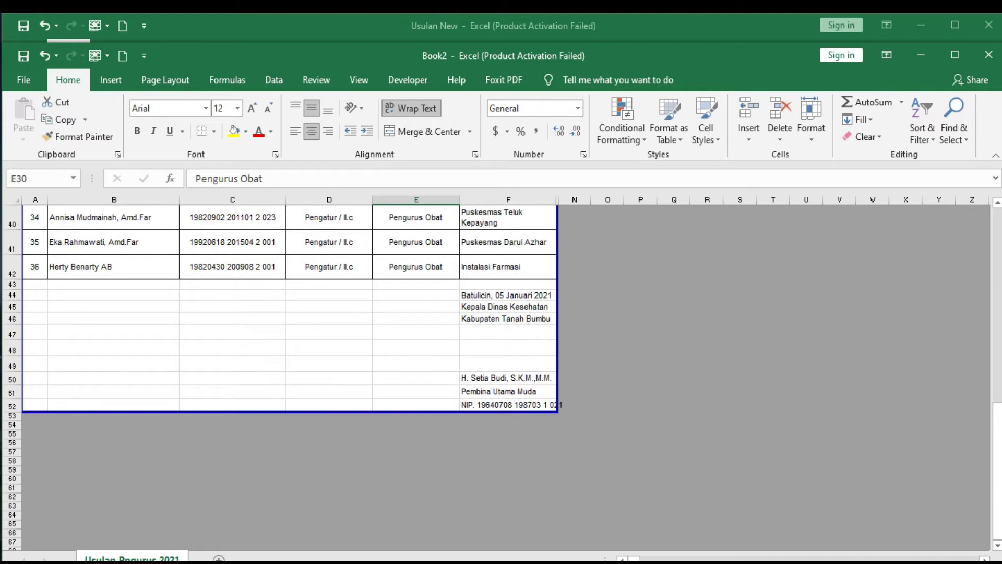
key(alt+Tab)
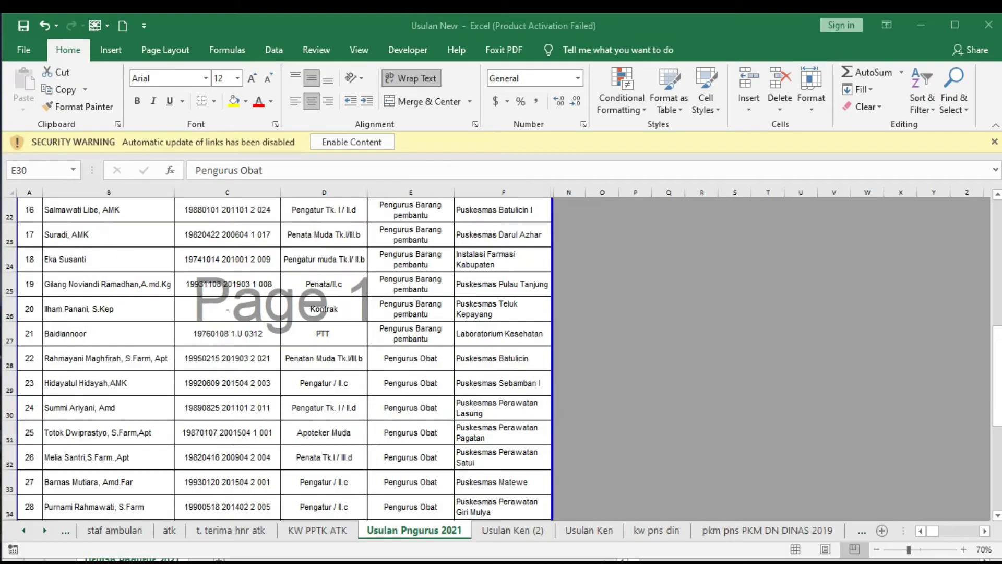
Step: Move the Usulan Pngurus 2021 sheet to a (new book), leaving Create a copy unticked
right_click(415, 530)
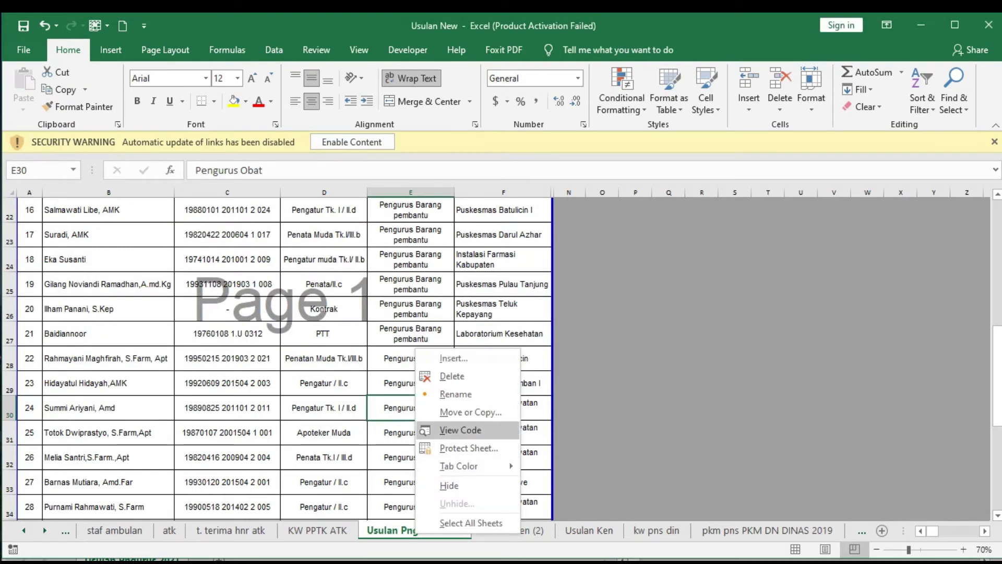
click(459, 409)
scroll(452, 425, down, 2)
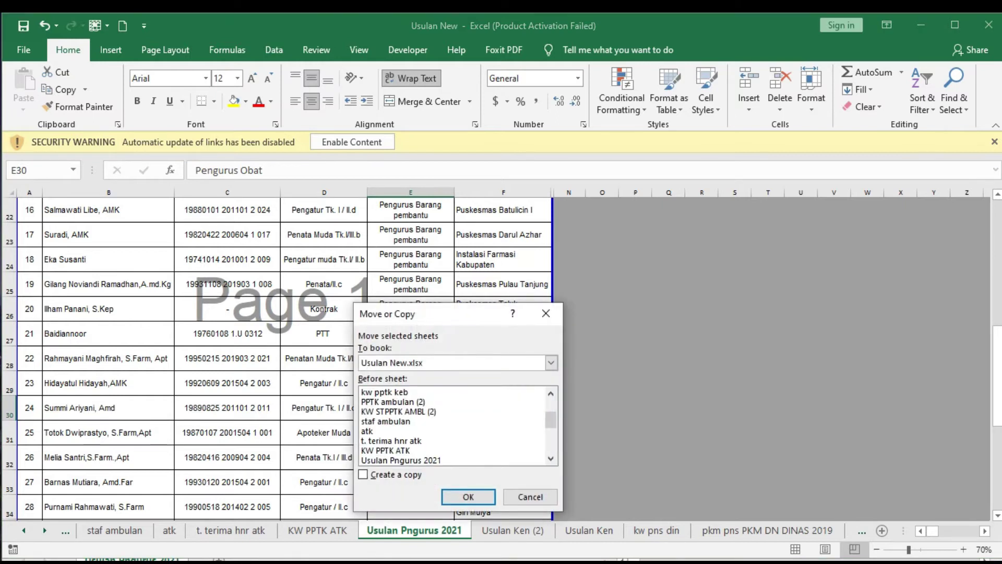
scroll(452, 425, down, 1)
click(400, 430)
key(alt+c)
key(space)
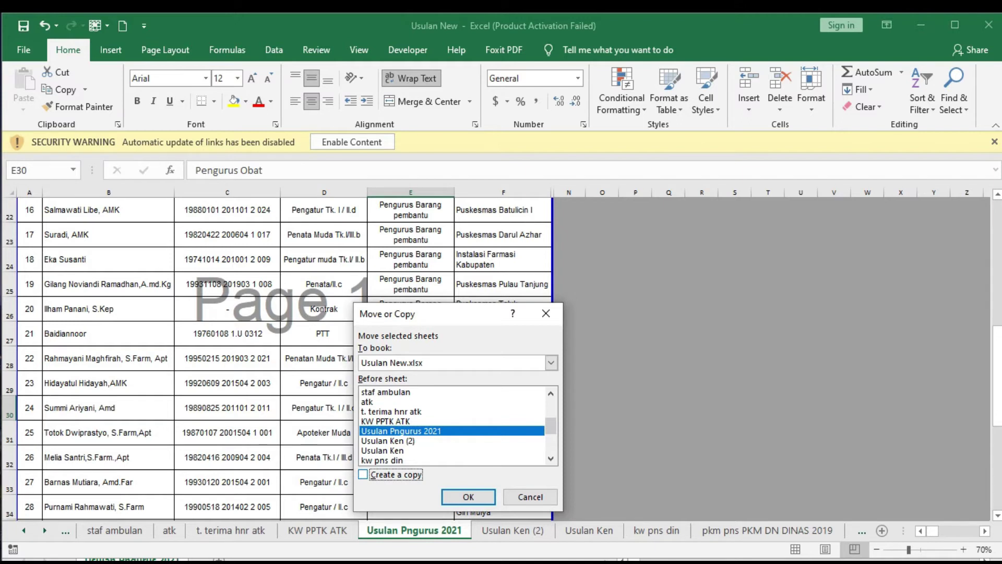
click(552, 362)
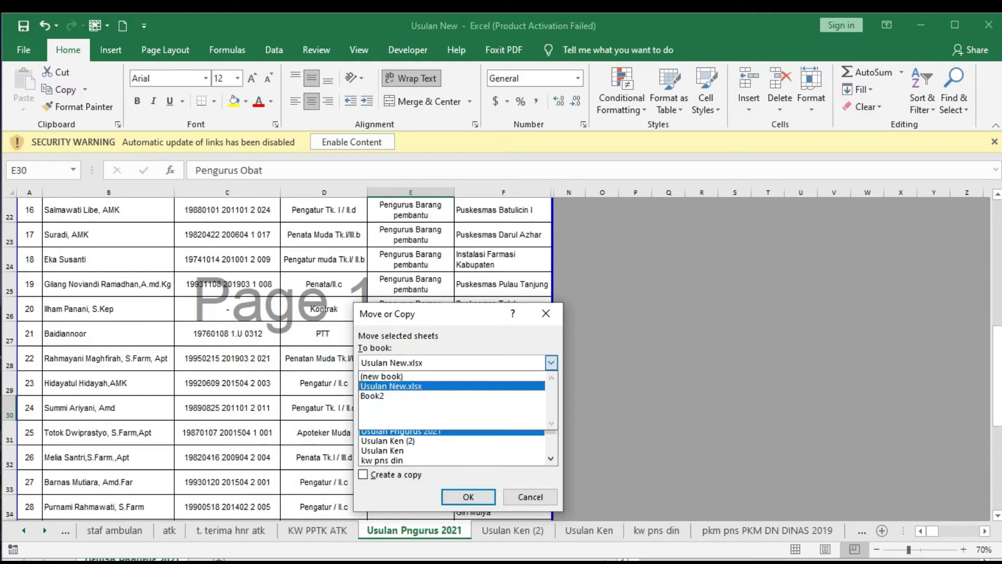
click(397, 374)
key(Return)
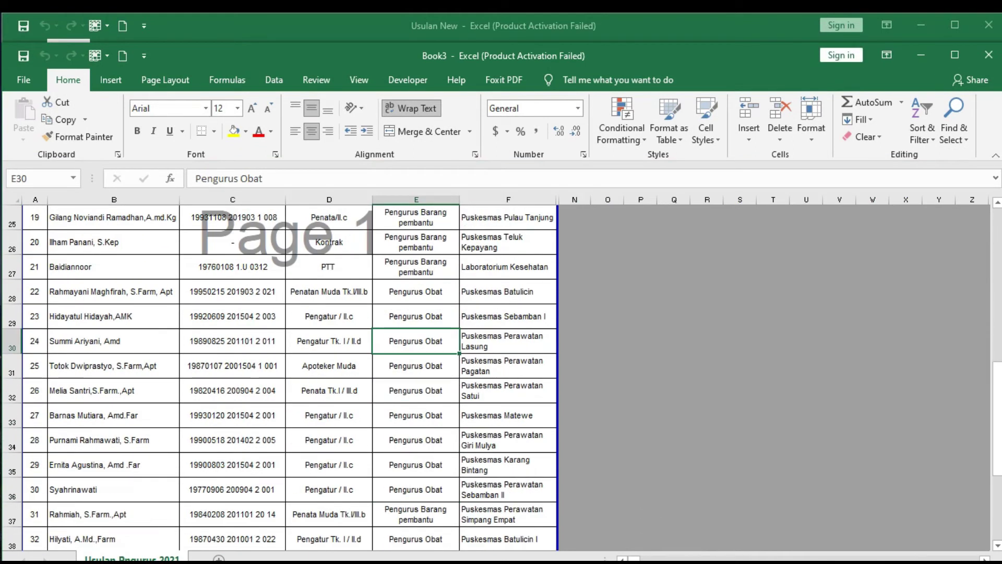
Step: Maximize the Book3 window and check the text in cells E33 and E27
click(954, 55)
click(953, 31)
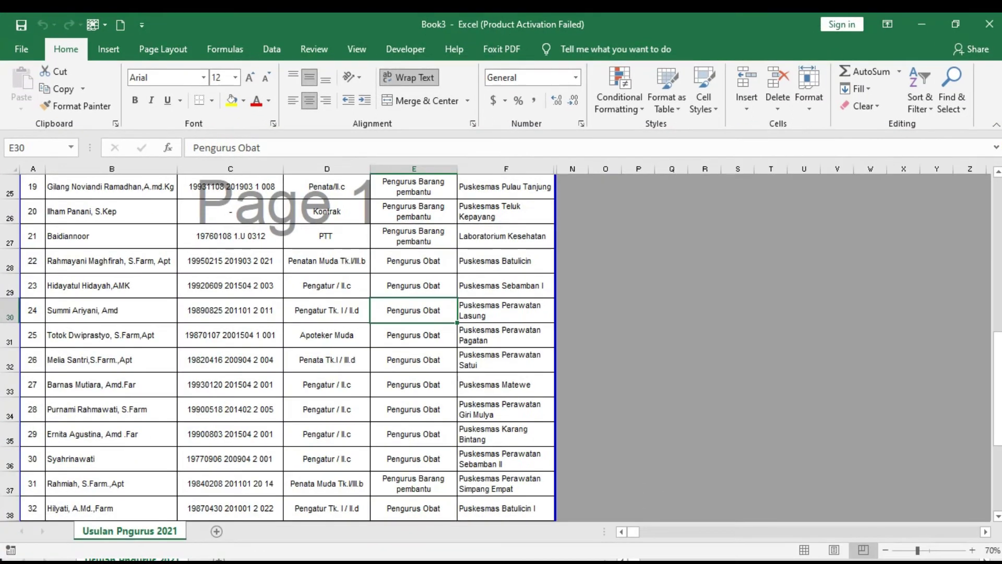
click(413, 384)
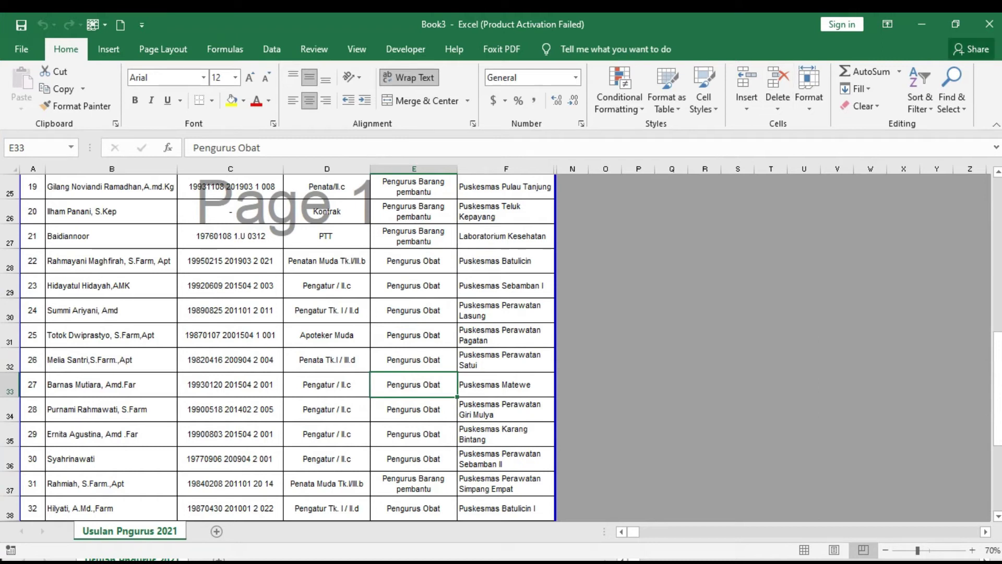
click(414, 236)
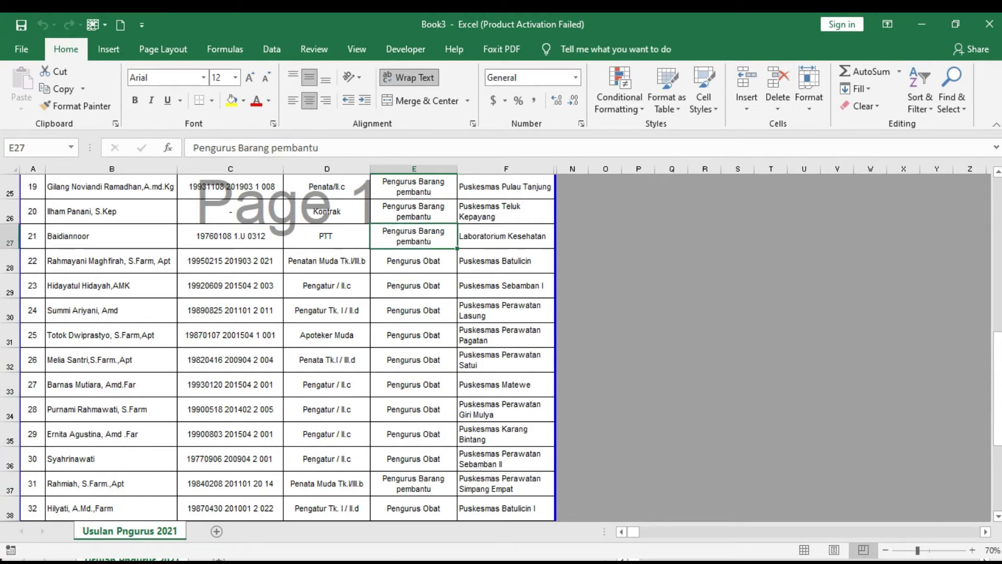
Step: In Usulan New, move the Usulan Ken (2) sheet to the front of the sheet order
key(alt+Tab)
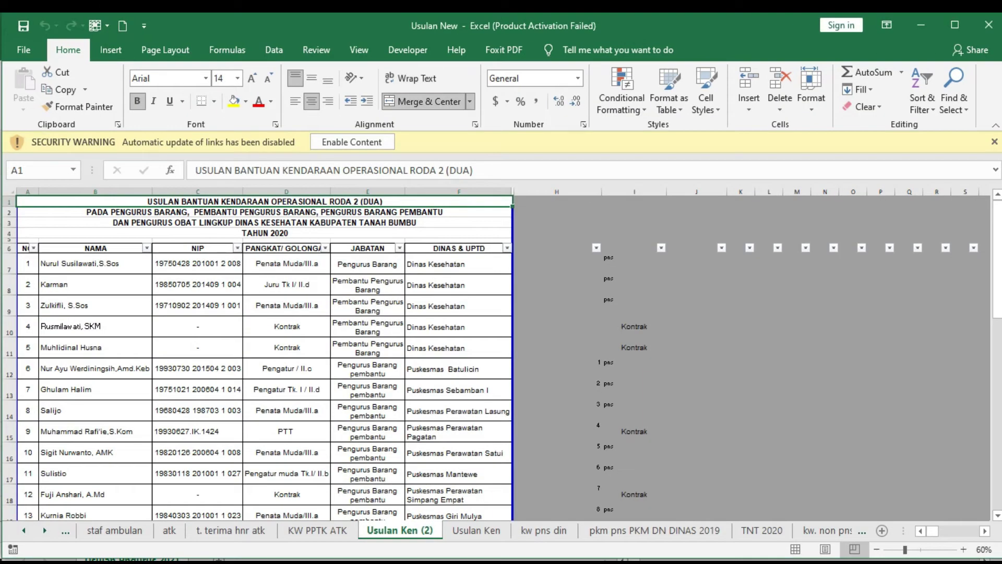
right_click(399, 530)
click(449, 412)
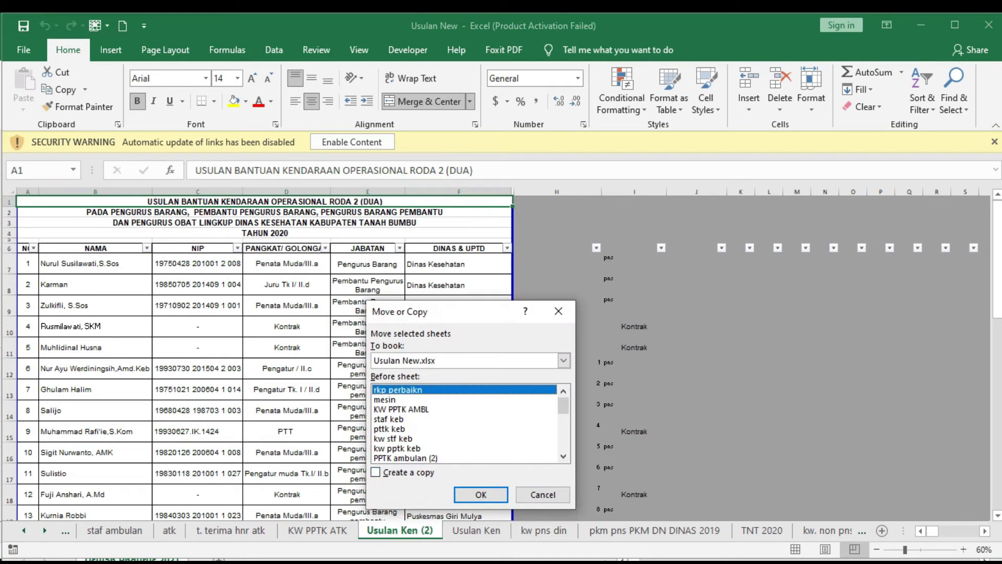
key(alt+Down)
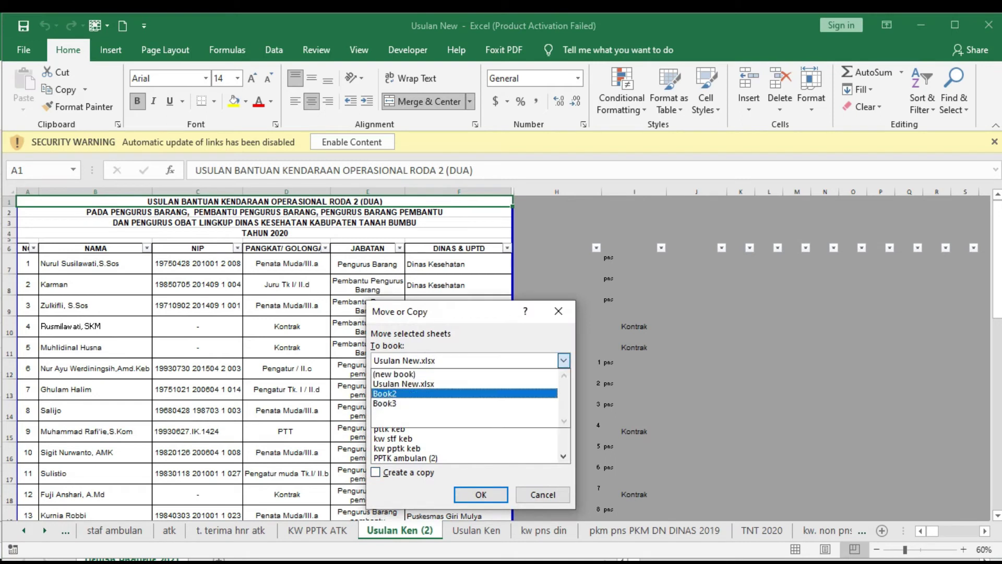
key(Escape)
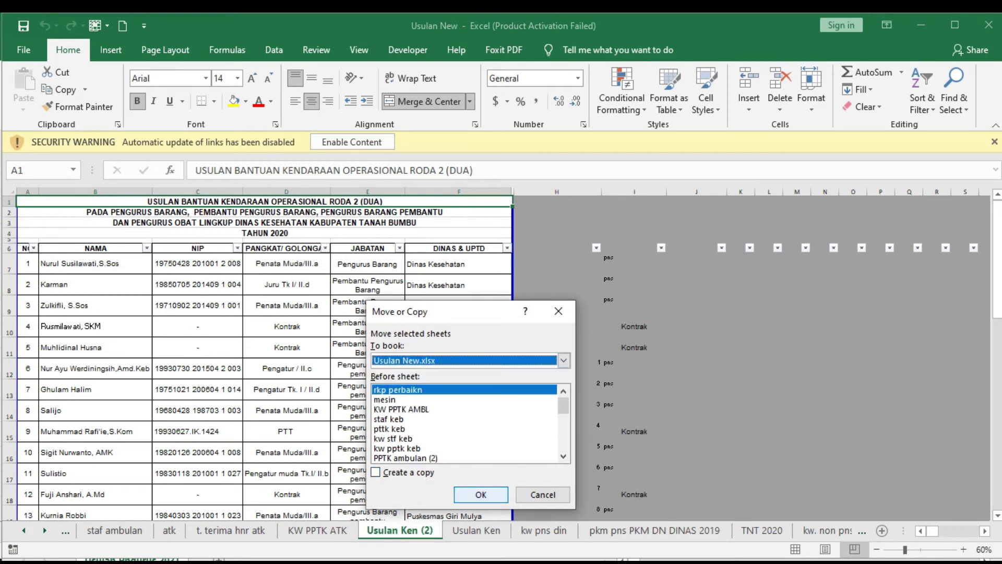
key(Return)
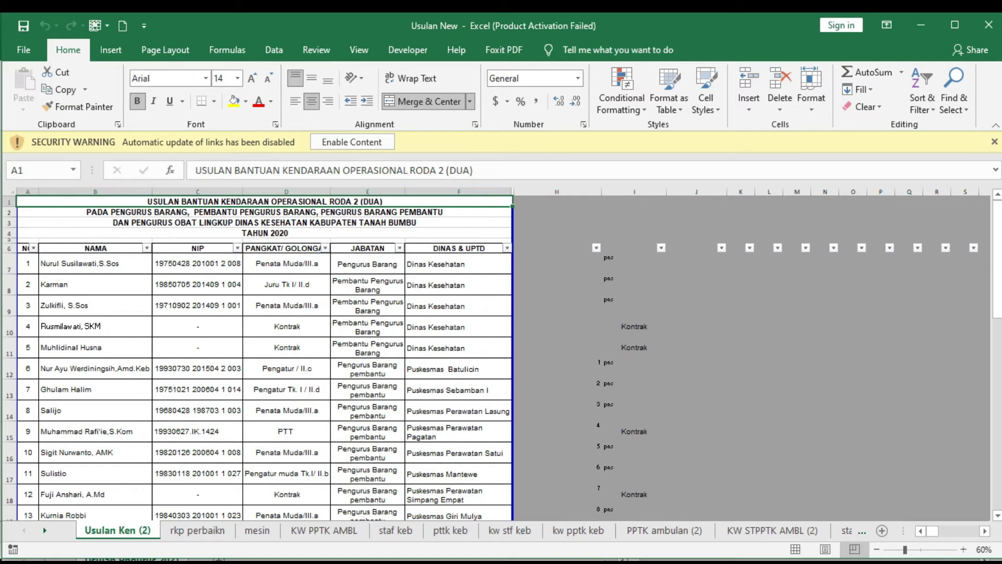
Step: Copy Usulan Ken (2) to a (new book) with Create a copy ticked
right_click(109, 529)
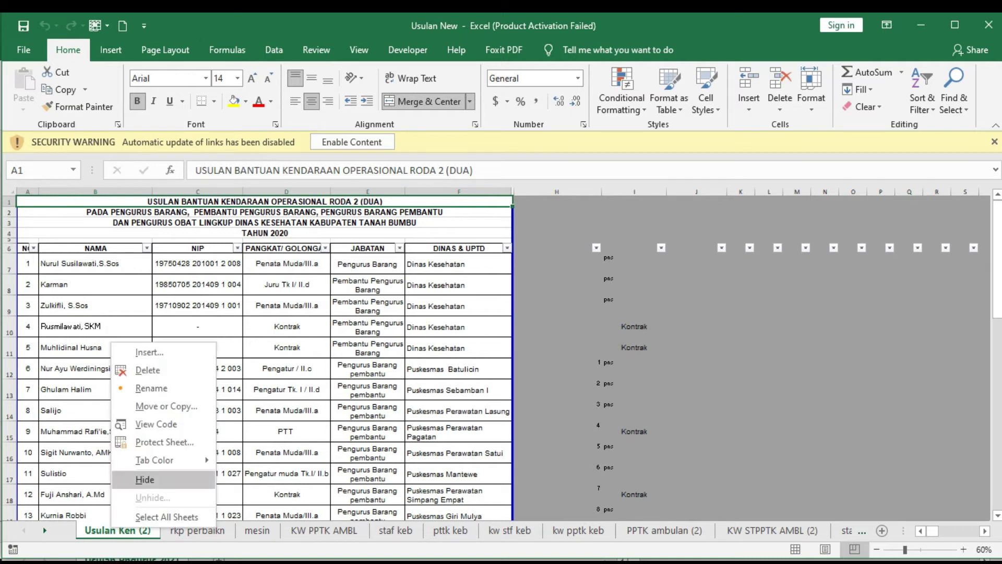
click(157, 406)
click(107, 465)
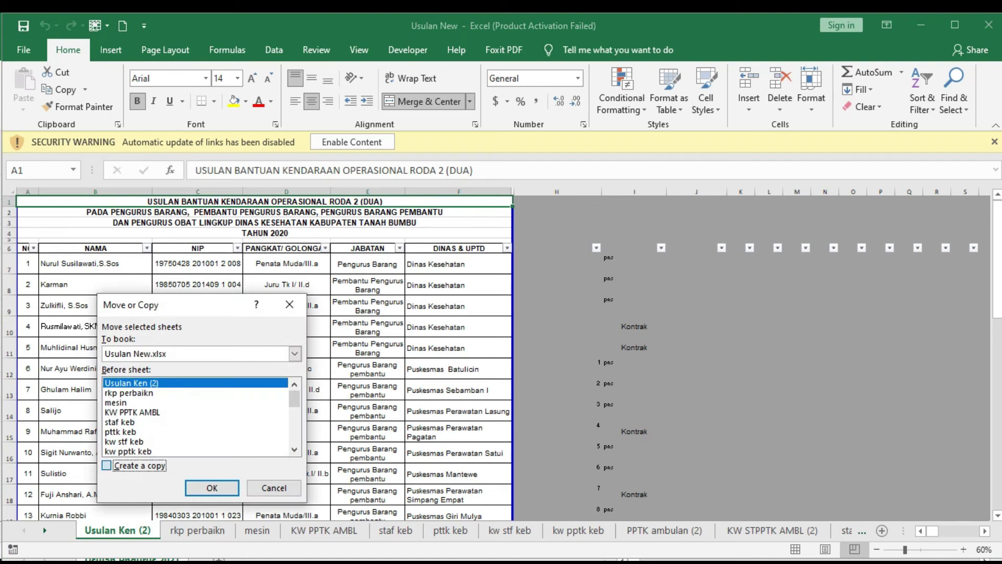
click(295, 353)
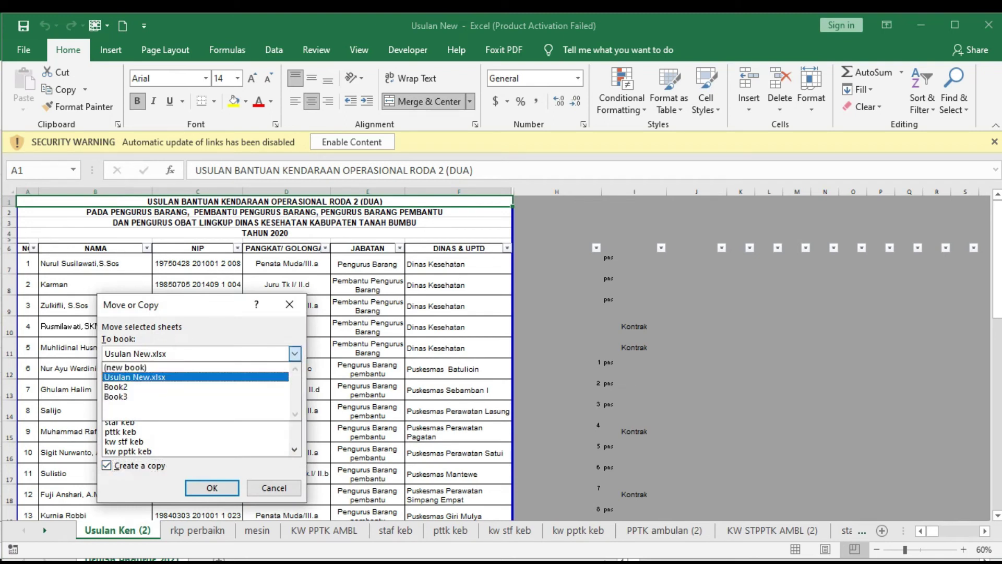
click(125, 367)
click(212, 487)
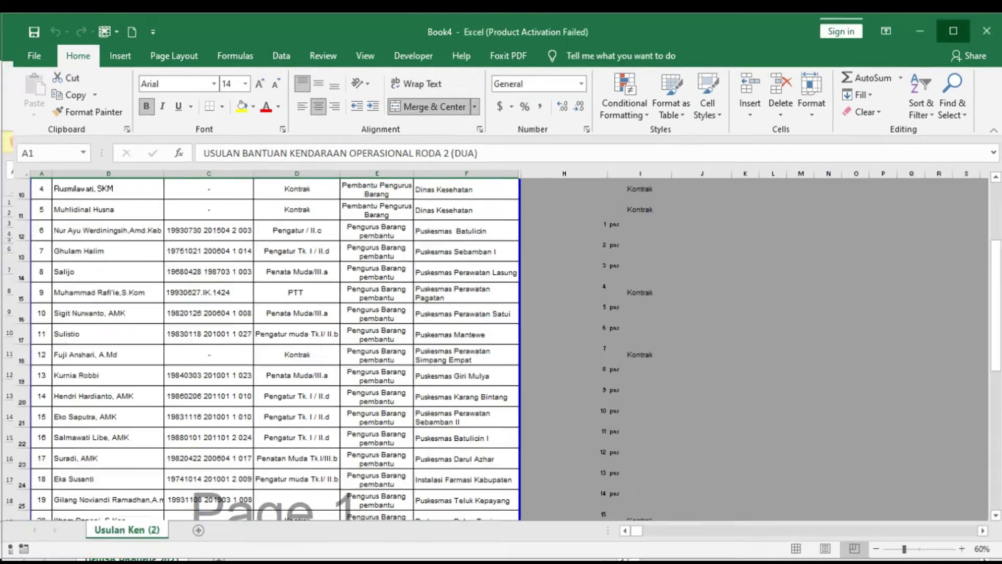
Step: Add a new Sheet2 to Book4, then copy rows 1–52 of the Usulan Ken (2) sheet
scroll(256, 345, up, 3)
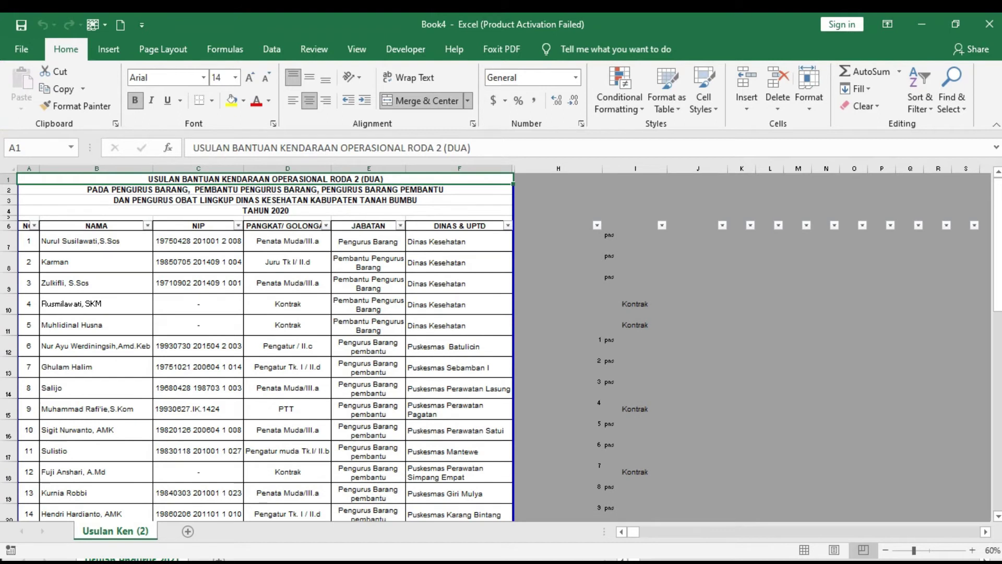
click(187, 531)
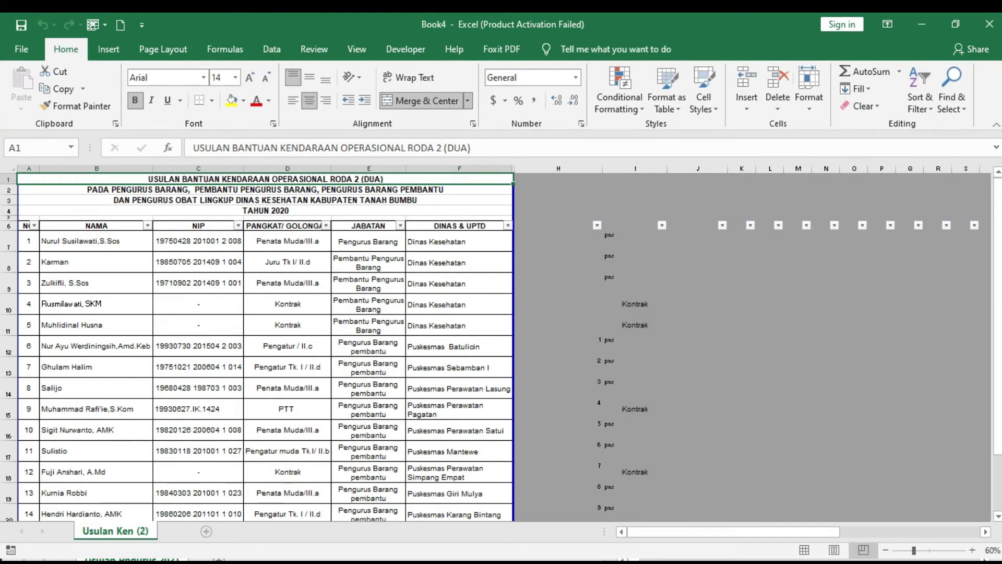
key(ctrl+Page_Up)
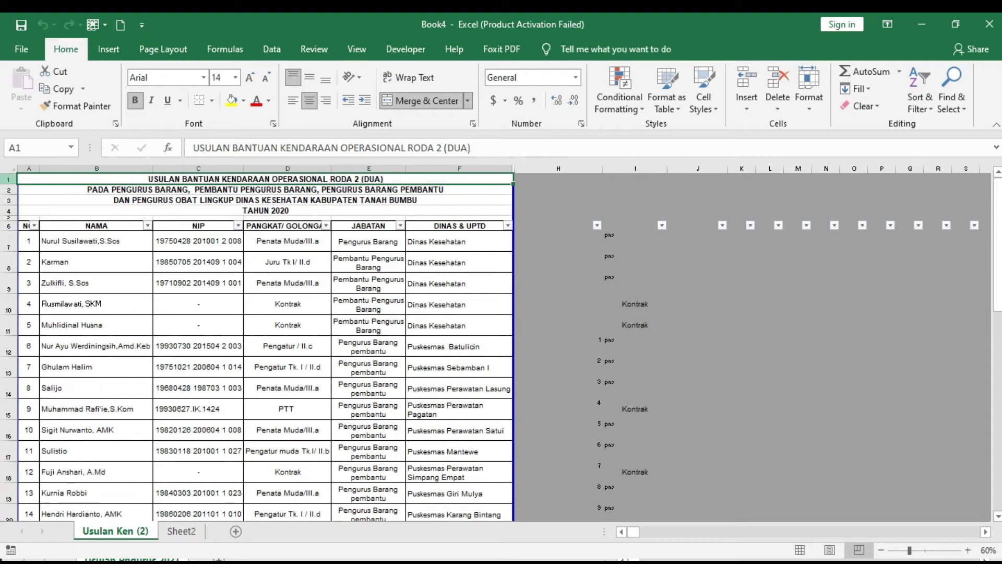
drag(9, 179, 9, 493)
key(ctrl+c)
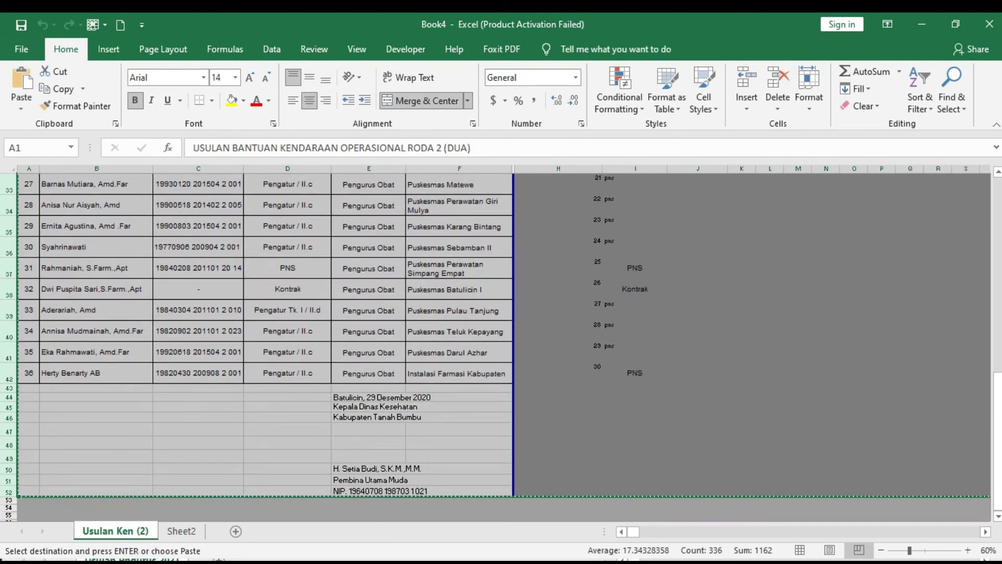
right_click(95, 233)
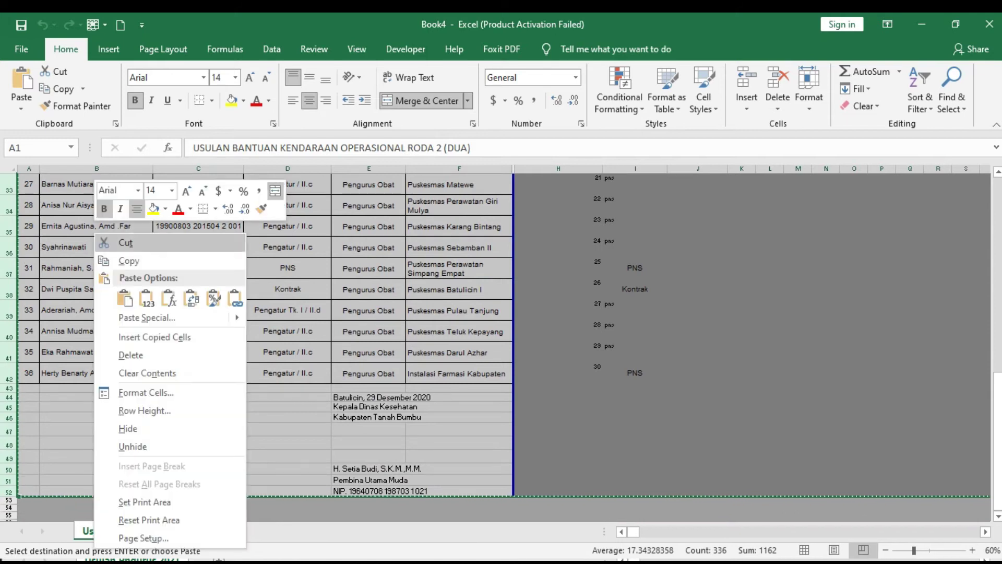
click(126, 261)
Step: Paste the copied table into Sheet2 starting at A1 and scroll through the result
key(ctrl+Page_Down)
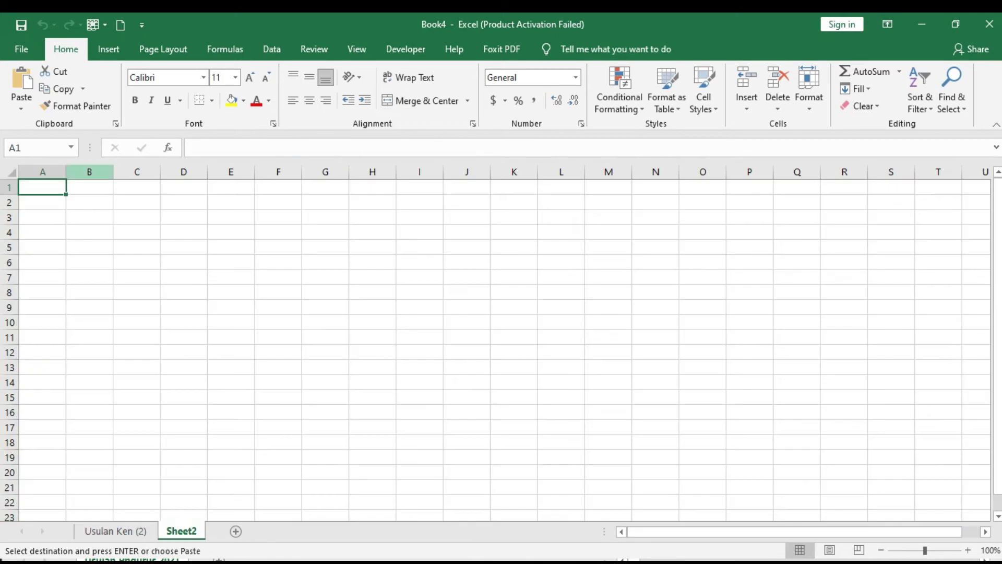
click(12, 173)
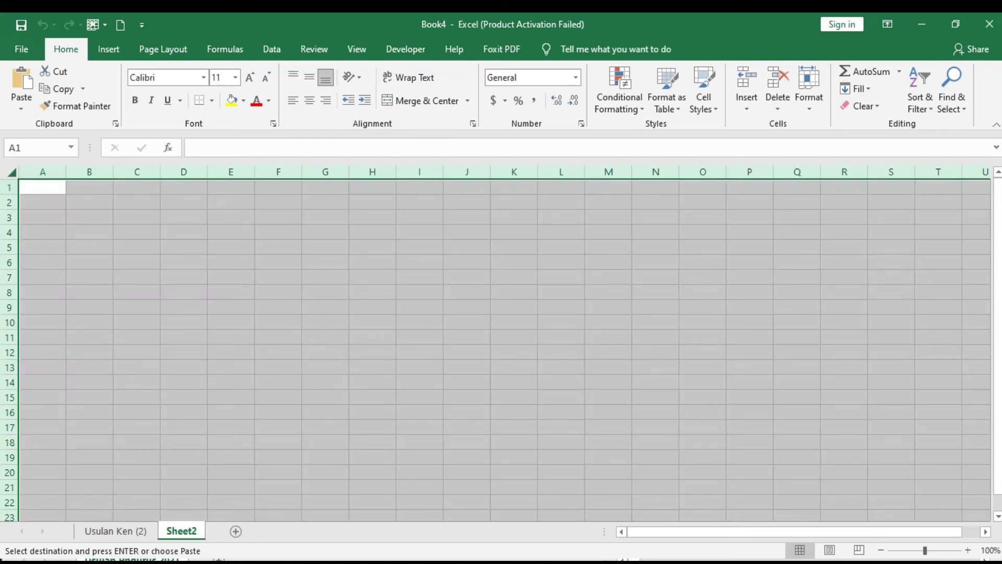
right_click(11, 173)
click(61, 240)
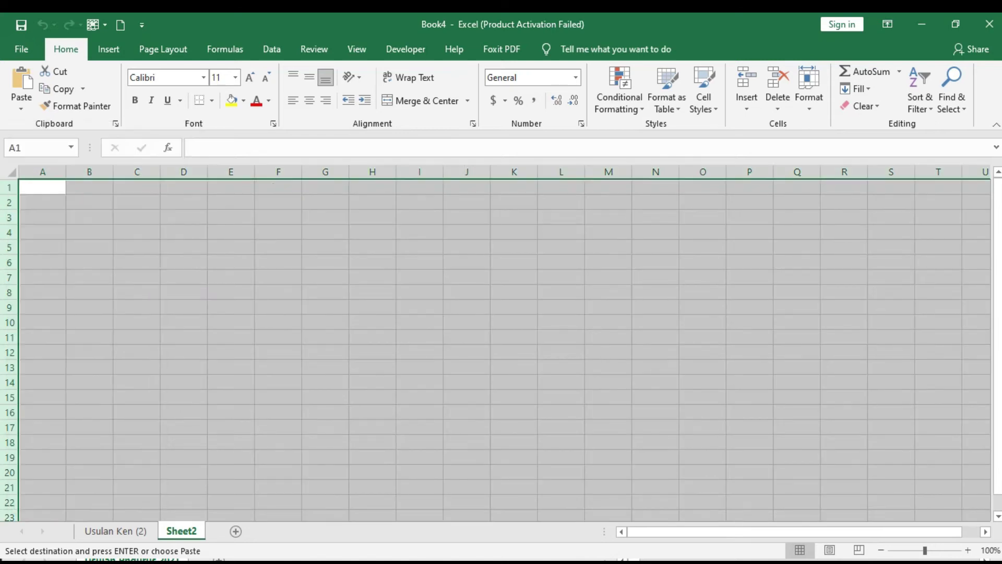
scroll(501, 350, down, 1)
scroll(501, 349, down, 6)
scroll(501, 349, down, 6)
scroll(501, 349, up, 5)
scroll(501, 350, up, 7)
scroll(501, 350, up, 1)
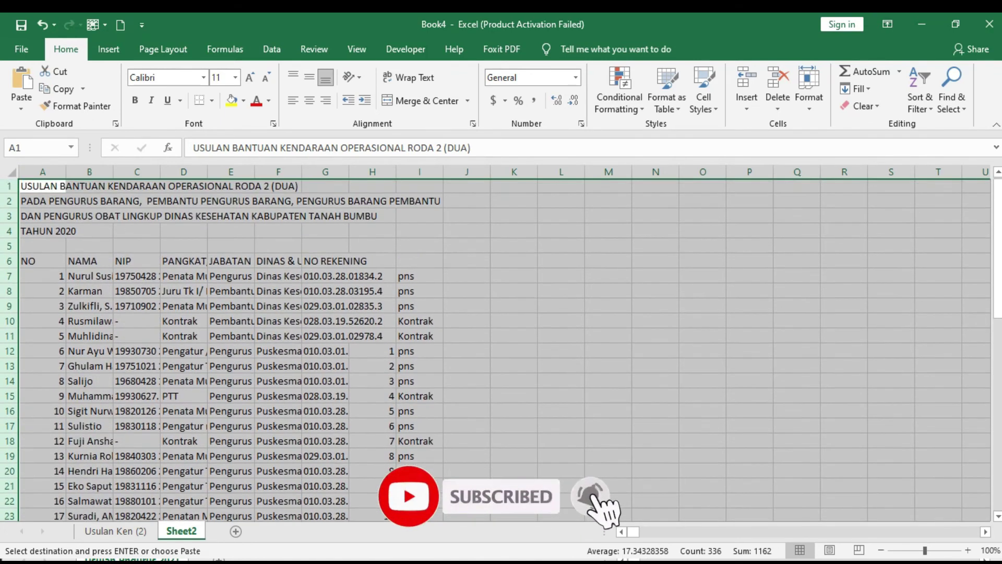
scroll(501, 350, down, 1)
scroll(501, 350, down, 2)
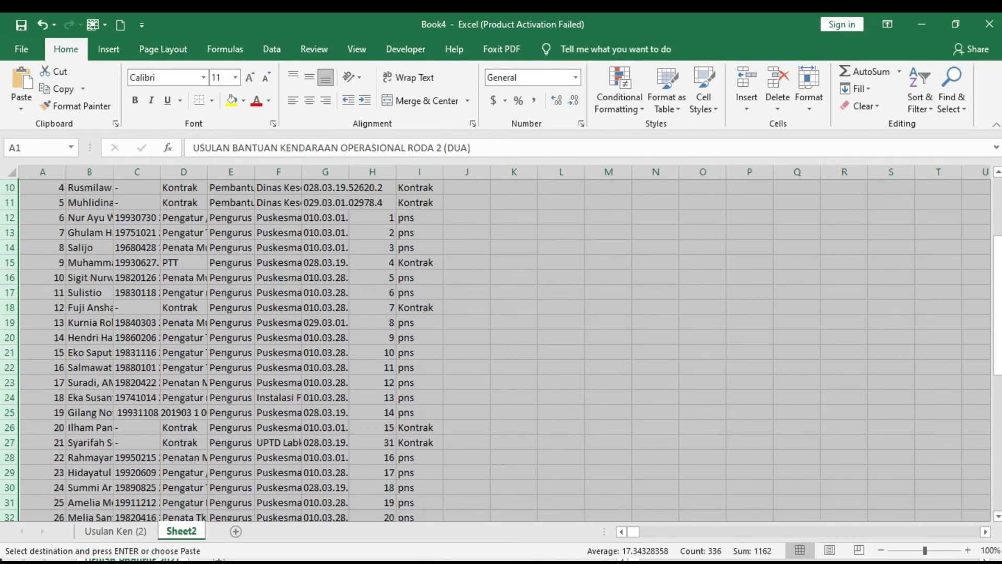
Step: Paste the data again over column A and the whole sheet using other Paste Options
right_click(24, 172)
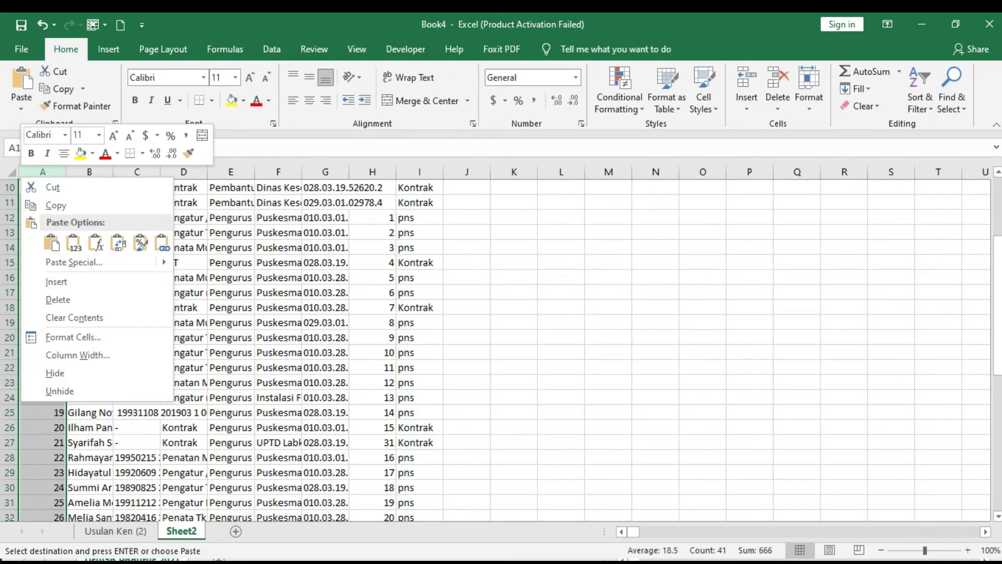
key(v)
click(11, 172)
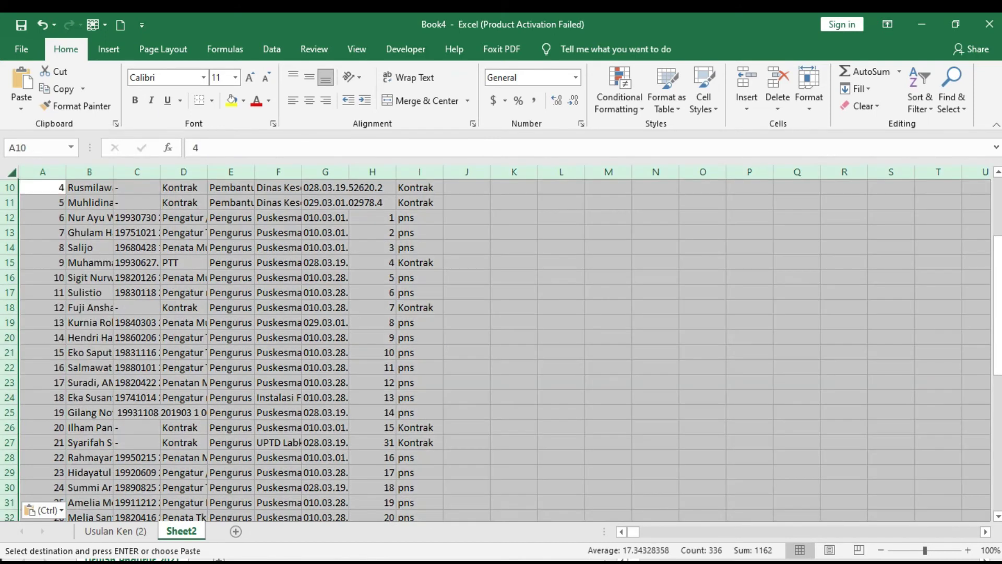
right_click(13, 176)
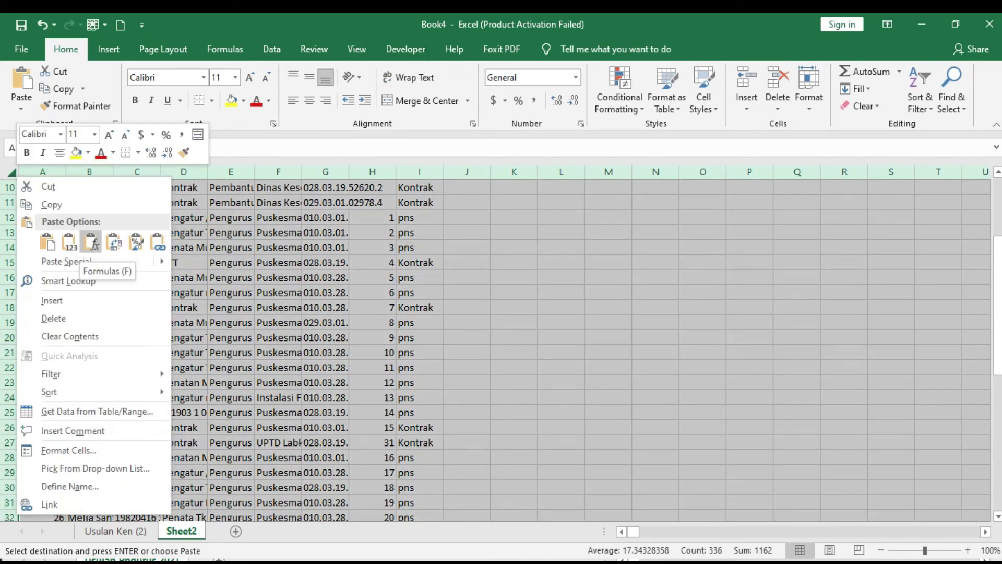
click(90, 241)
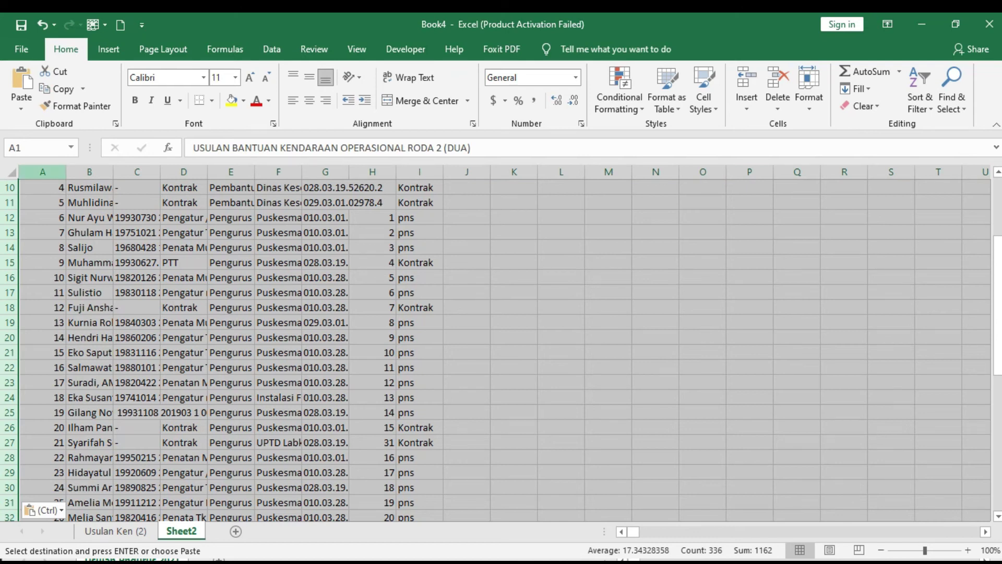
click(10, 172)
right_click(6, 172)
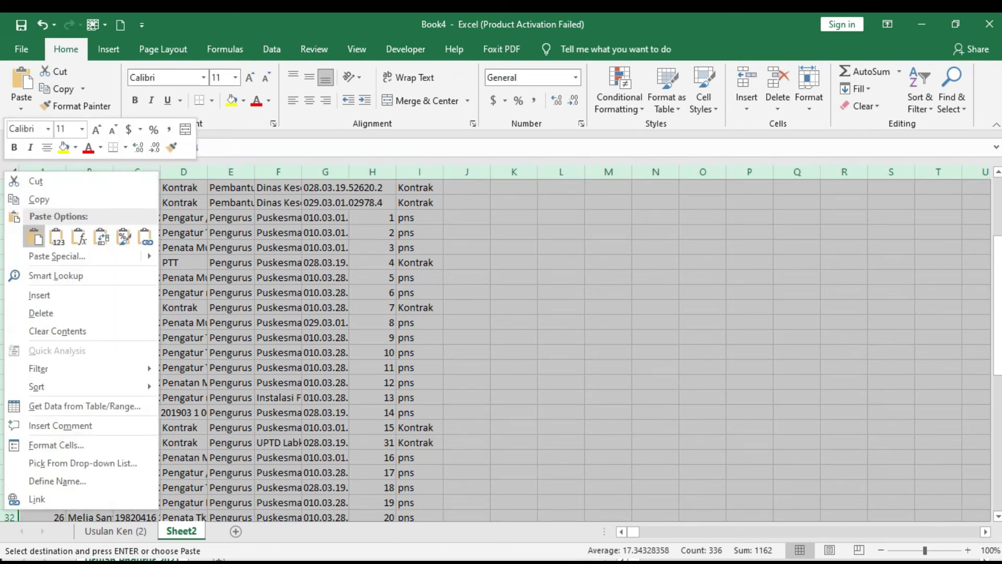
click(101, 236)
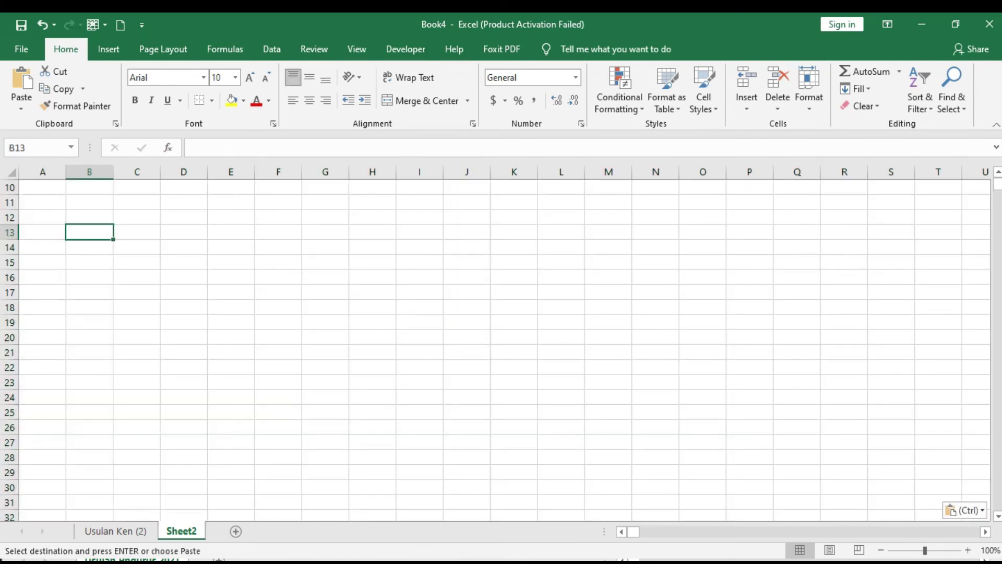
Step: Exit copy mode and undo the last paste to restore the pasted table
key(Escape)
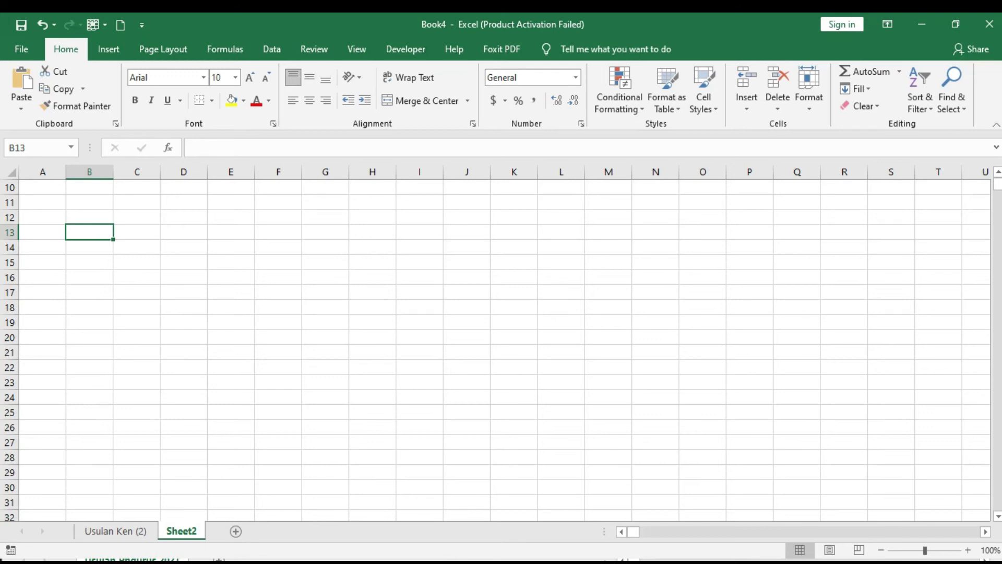
key(ctrl+z)
scroll(501, 344, down, 2)
scroll(501, 344, down, 3)
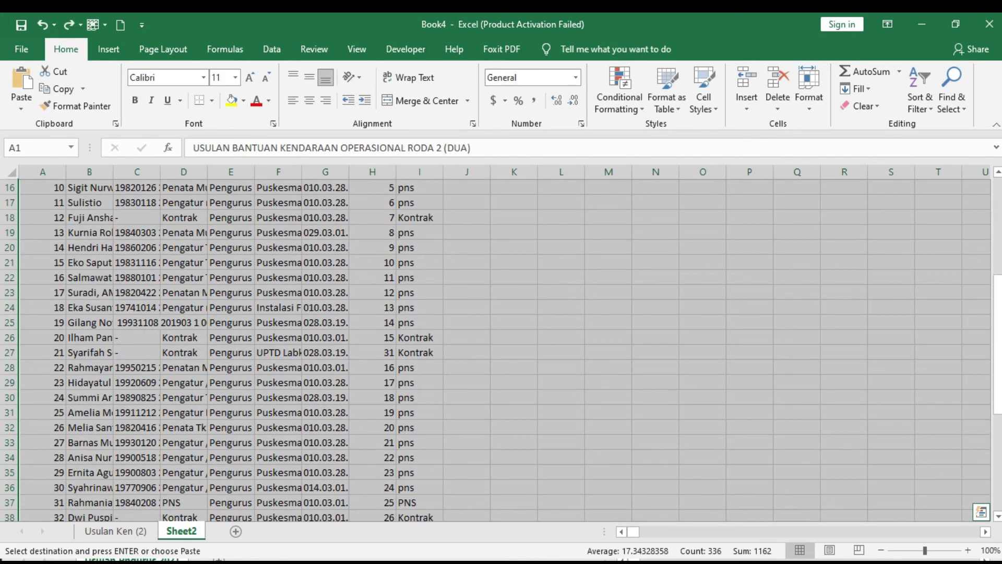
Step: Return to the Usulan Ken (2) sheet and scroll down through its table
click(115, 531)
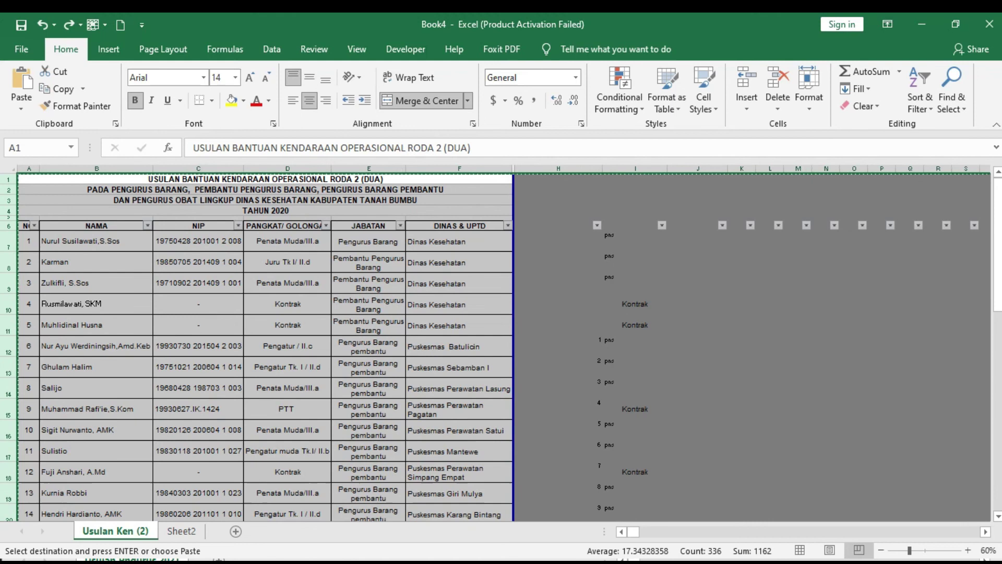
scroll(261, 344, down, 1)
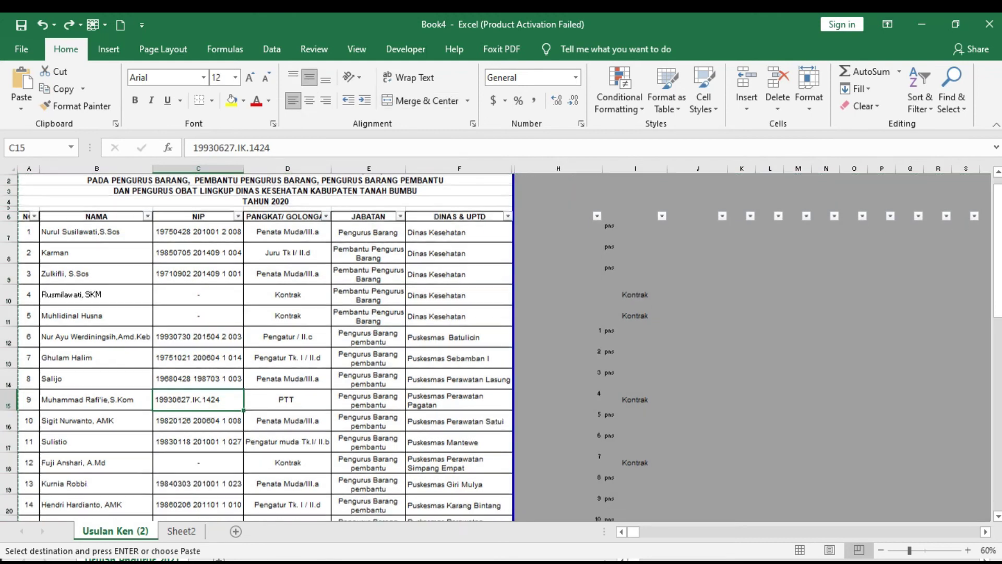
scroll(261, 345, down, 10)
scroll(261, 344, down, 1)
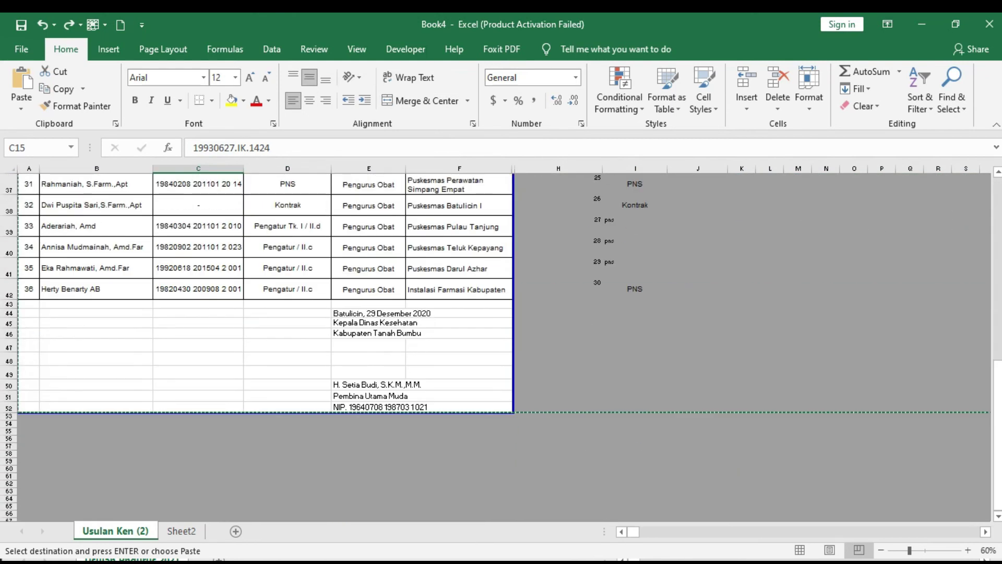
Step: Minimize Book4 and Usulan New, cancel closing Book2, and minimize Excel
click(921, 24)
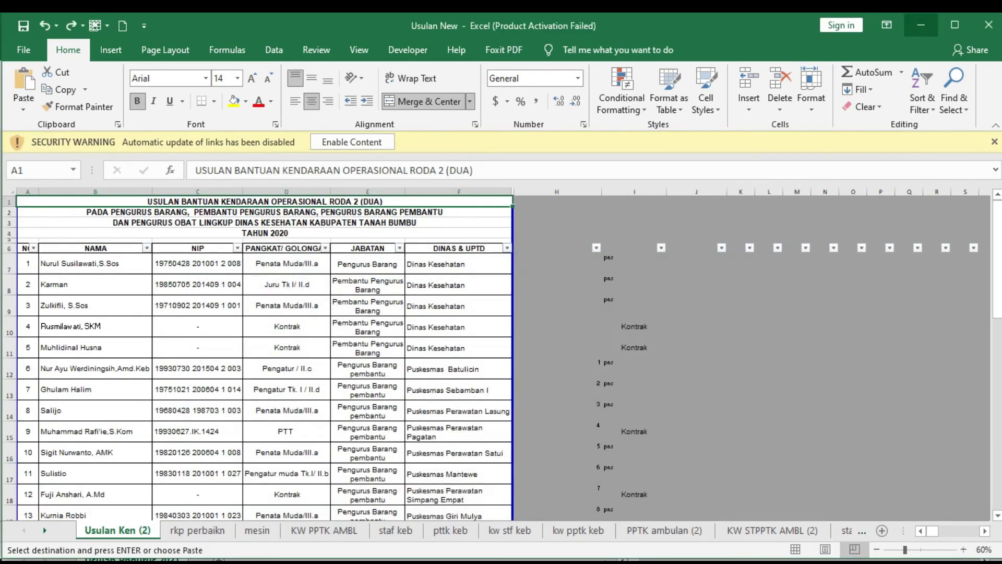
click(921, 24)
click(921, 24)
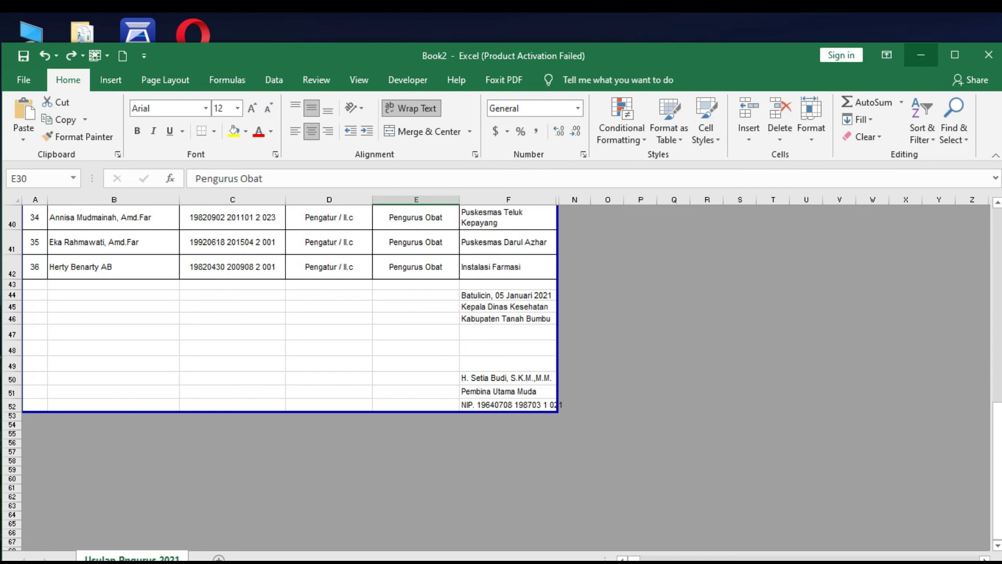
click(988, 54)
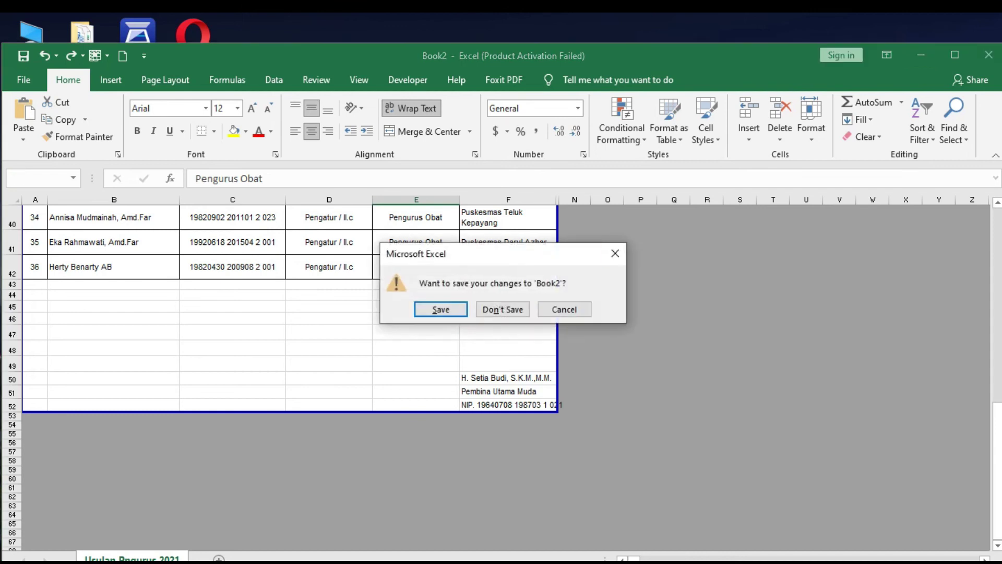
click(615, 253)
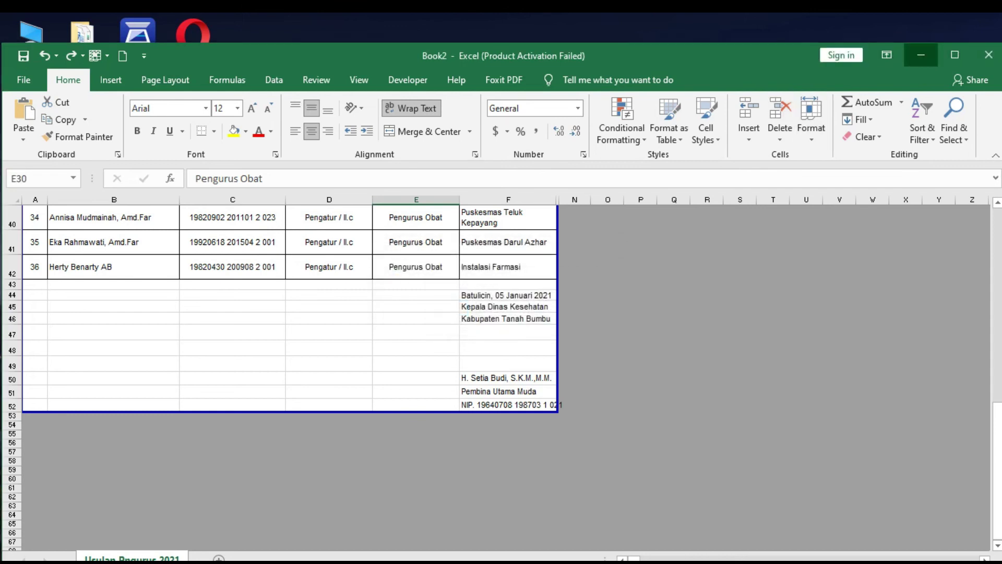
click(921, 55)
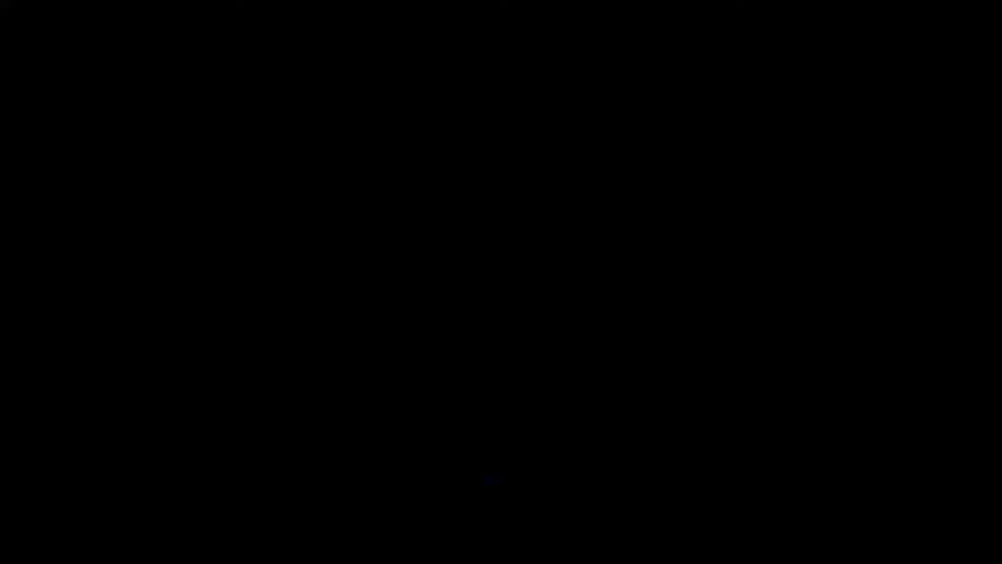